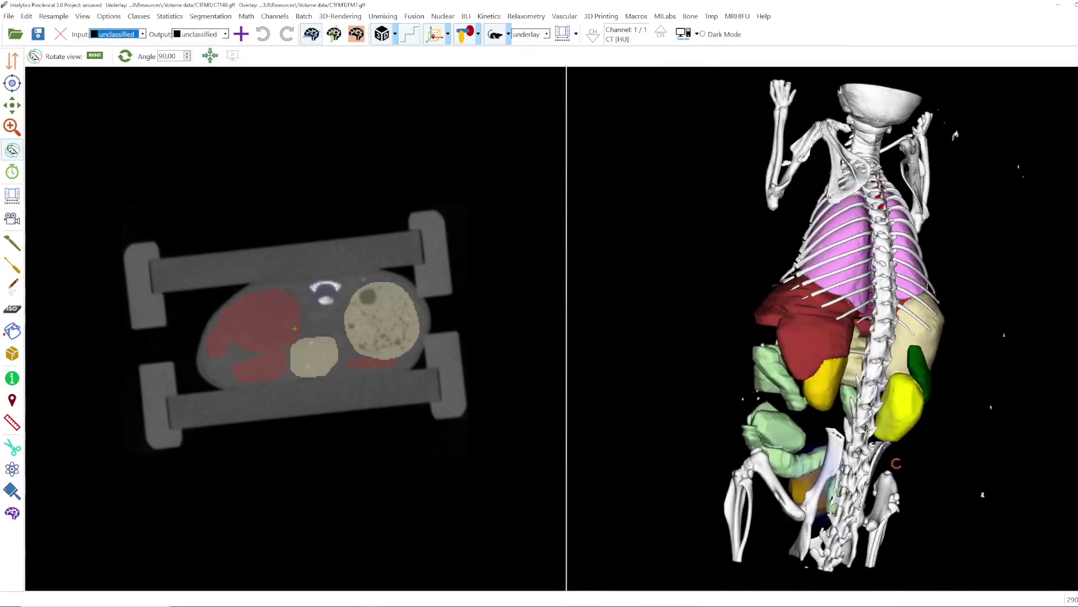
Step: Hide the organ segmentation and the overlay volume, and make the CT underlay the active layer
click(465, 35)
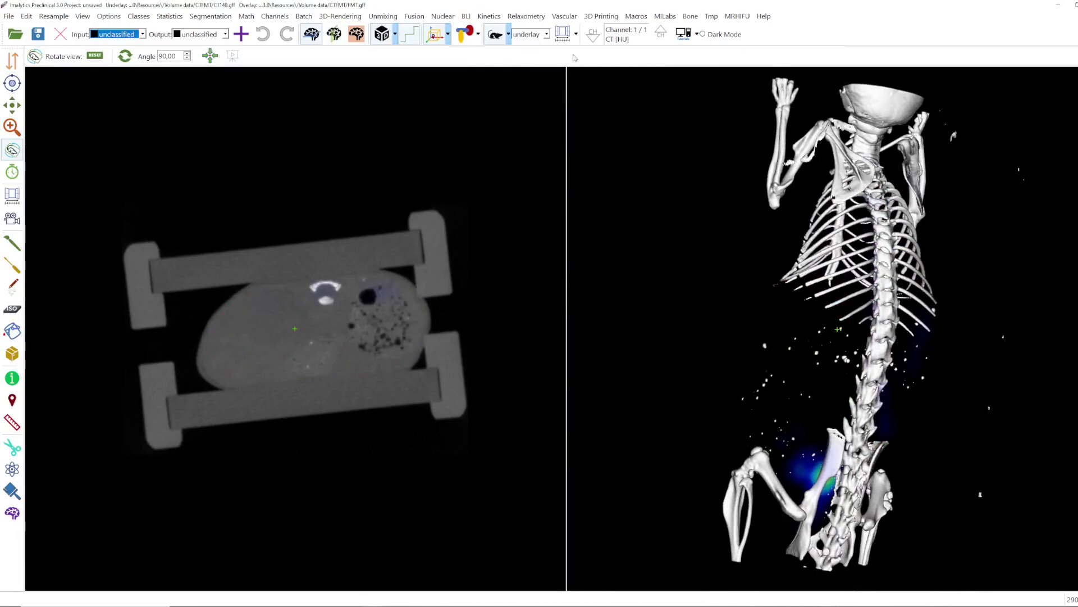
click(525, 35)
click(524, 55)
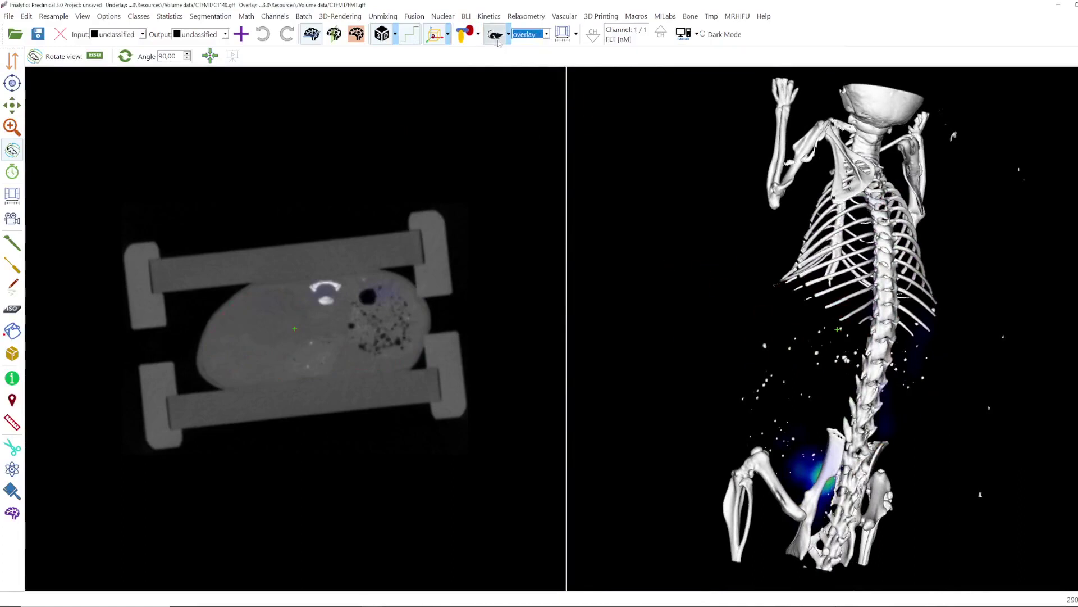
click(530, 34)
click(527, 45)
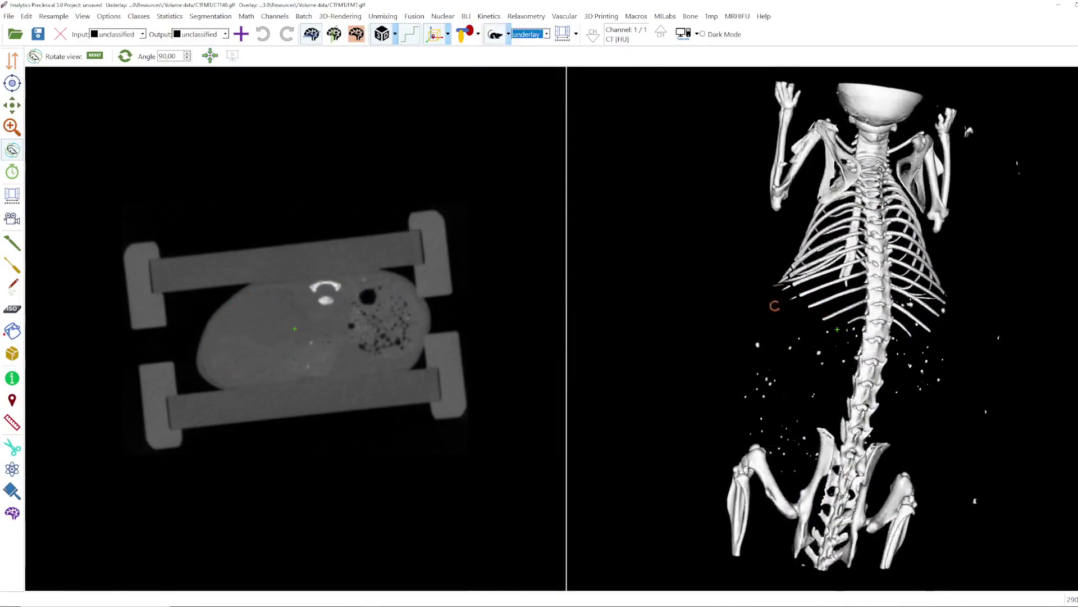
Step: Save the underlay iso surface of the bones as an STL file named Skeleton in the 3D printing folder
drag(818, 302, 859, 428)
drag(894, 296, 851, 282)
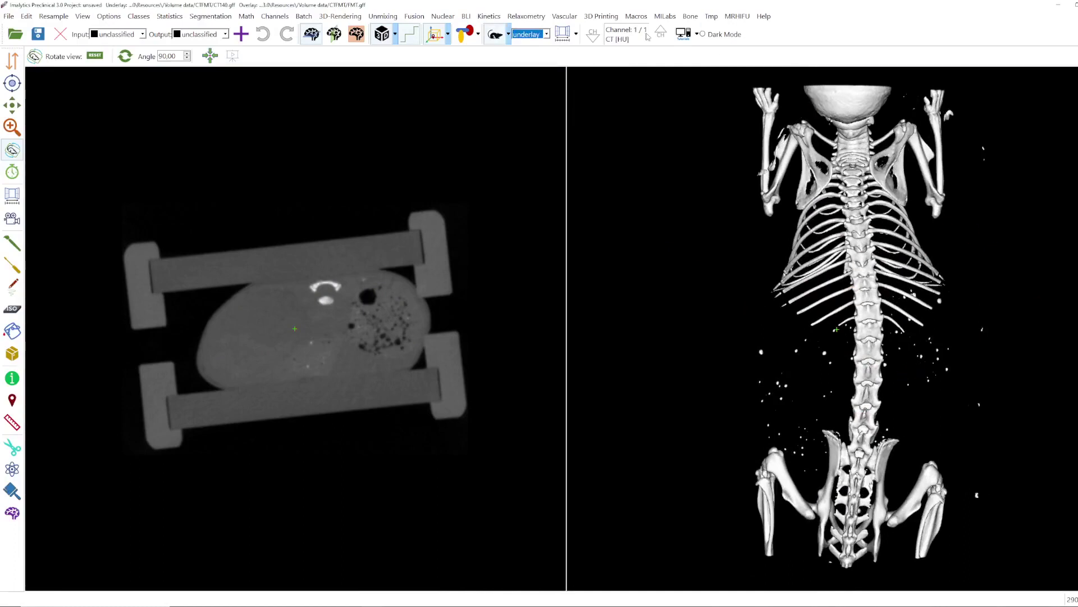
click(597, 17)
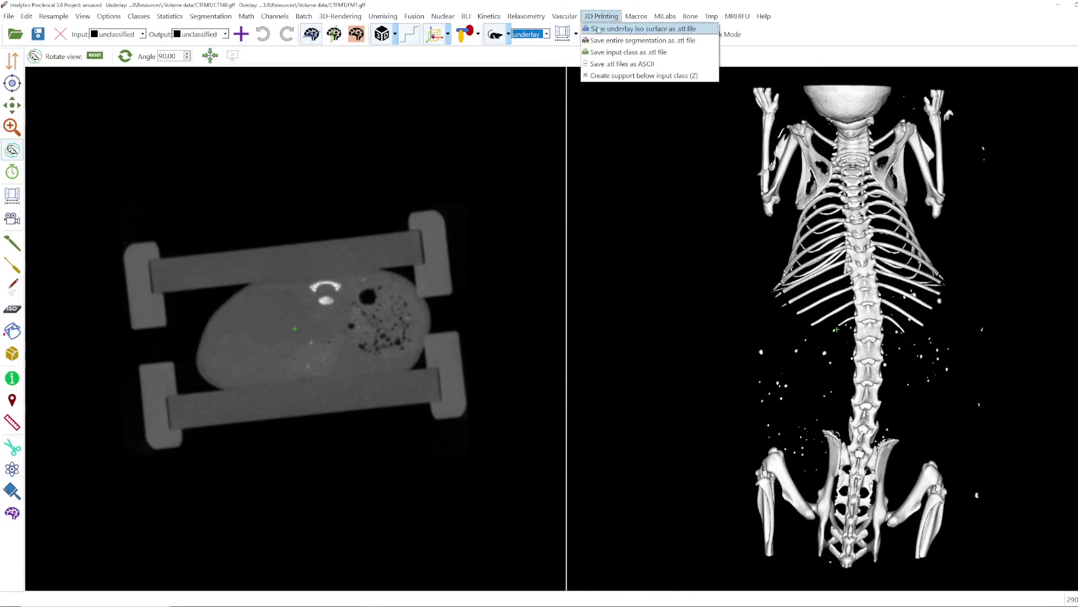
click(665, 30)
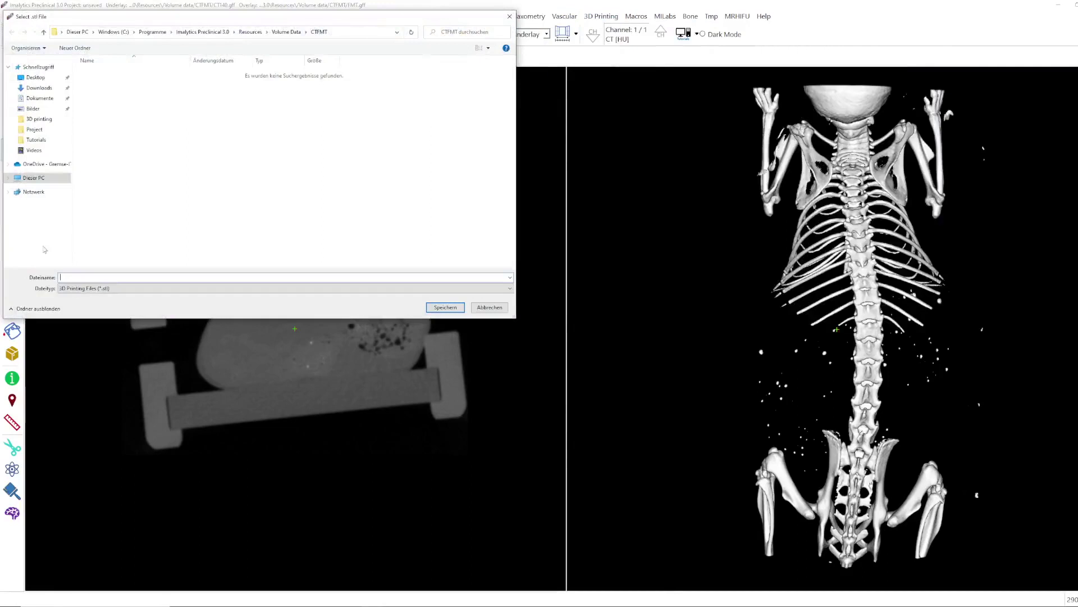
click(38, 118)
click(78, 277)
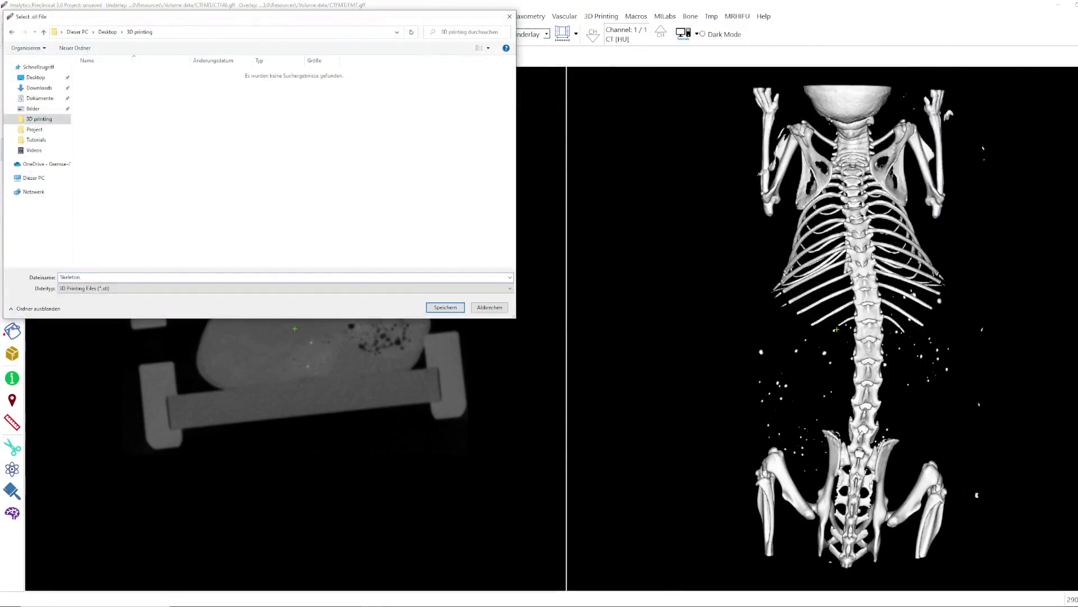
text(Skeleton)
key(Return)
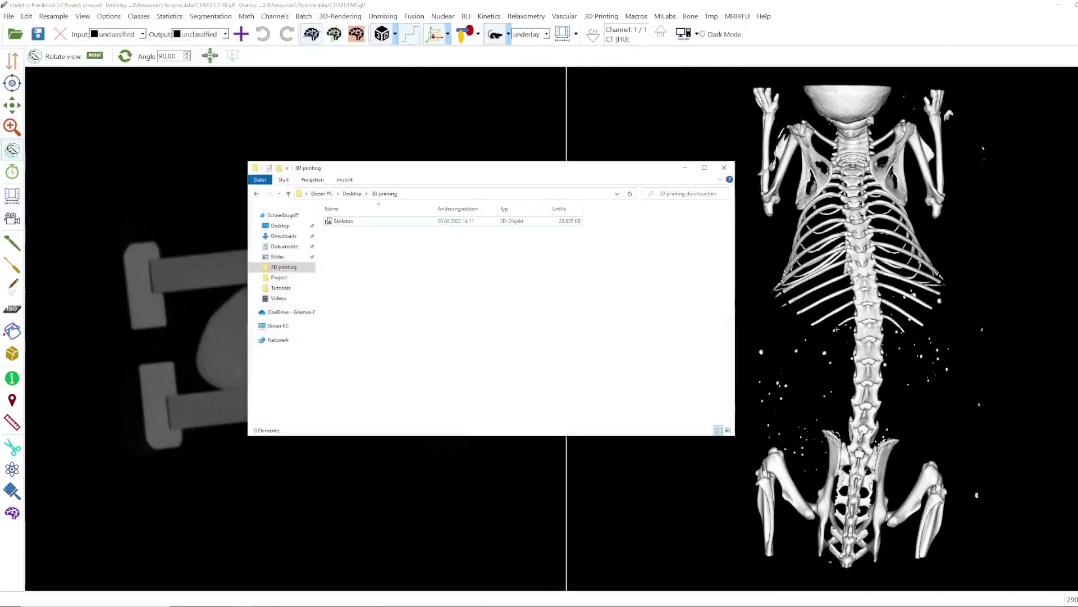
Step: Open the exported Skeleton file in 3D Viewer and examine the model from several sides
double_click(344, 221)
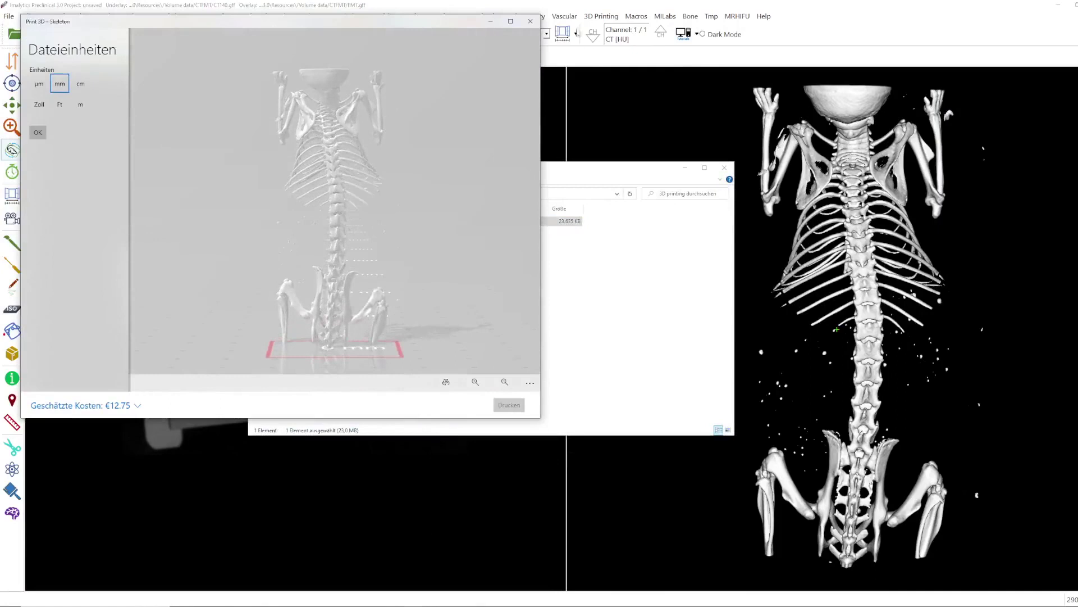
click(531, 21)
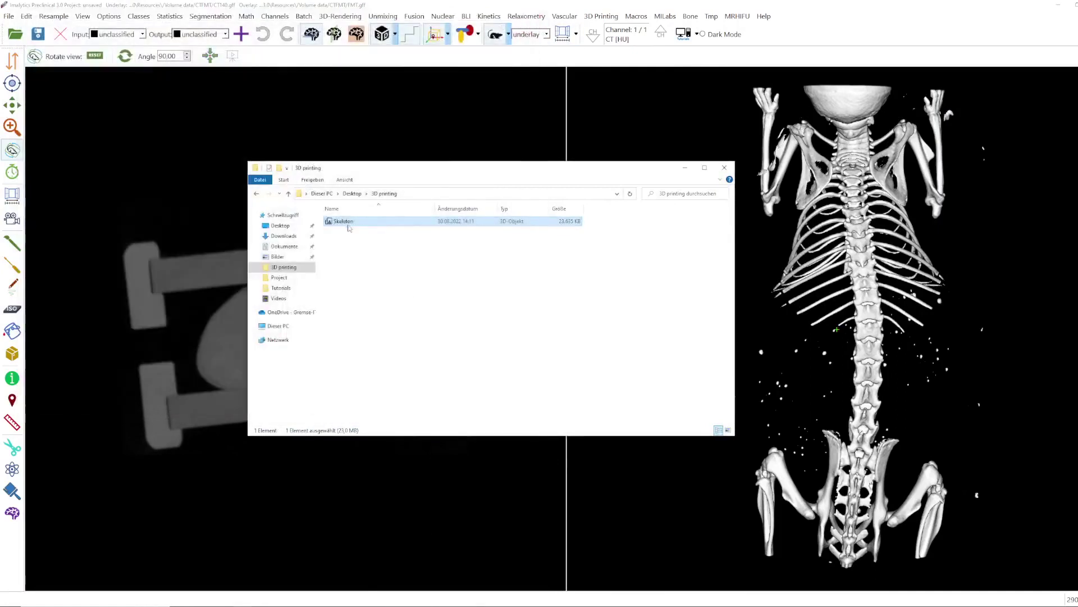
right_click(348, 224)
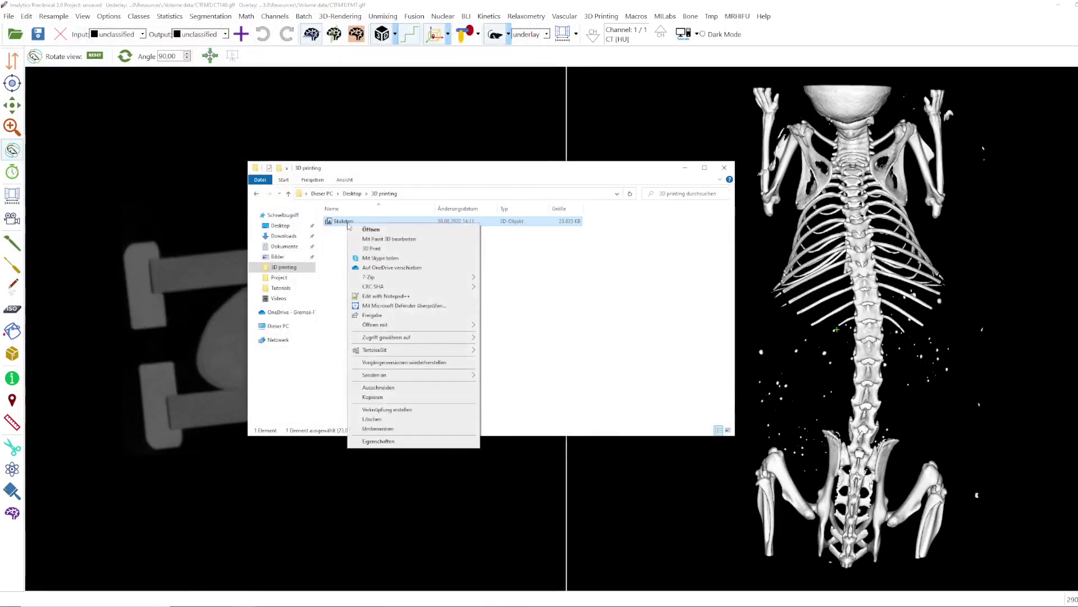
mouse_move(468, 325)
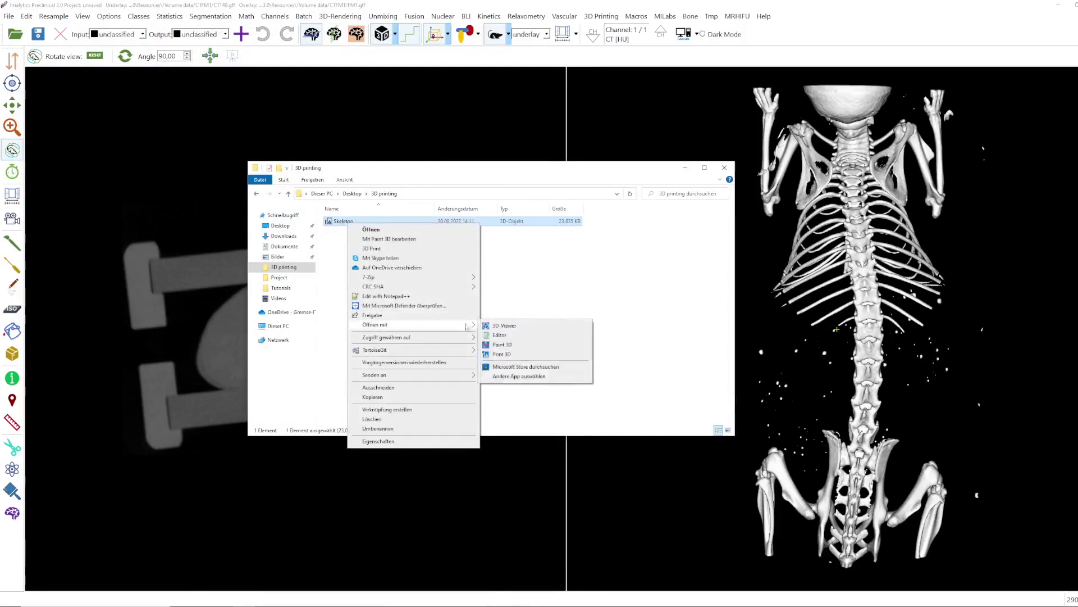
click(504, 326)
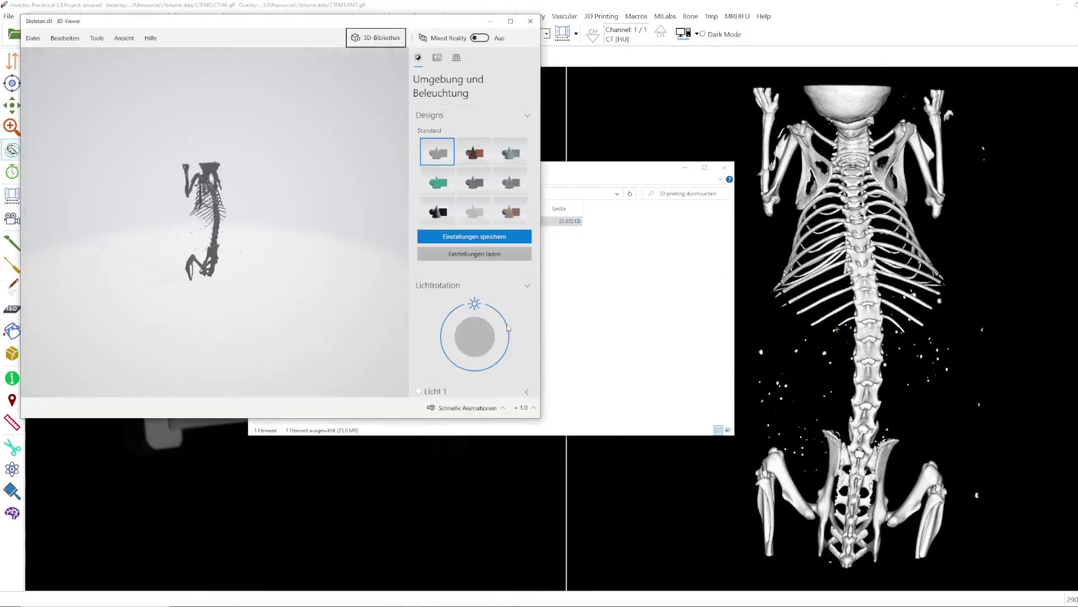
drag(275, 274, 224, 243)
scroll(243, 275, up, 5)
scroll(242, 275, down, 5)
scroll(226, 240, up, 2)
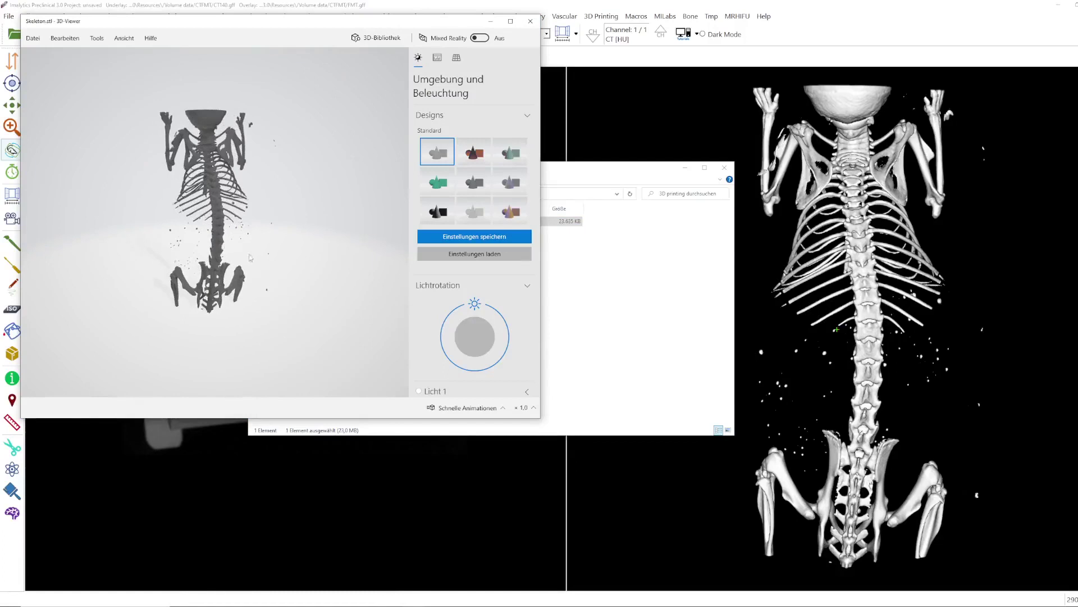
drag(250, 257, 292, 241)
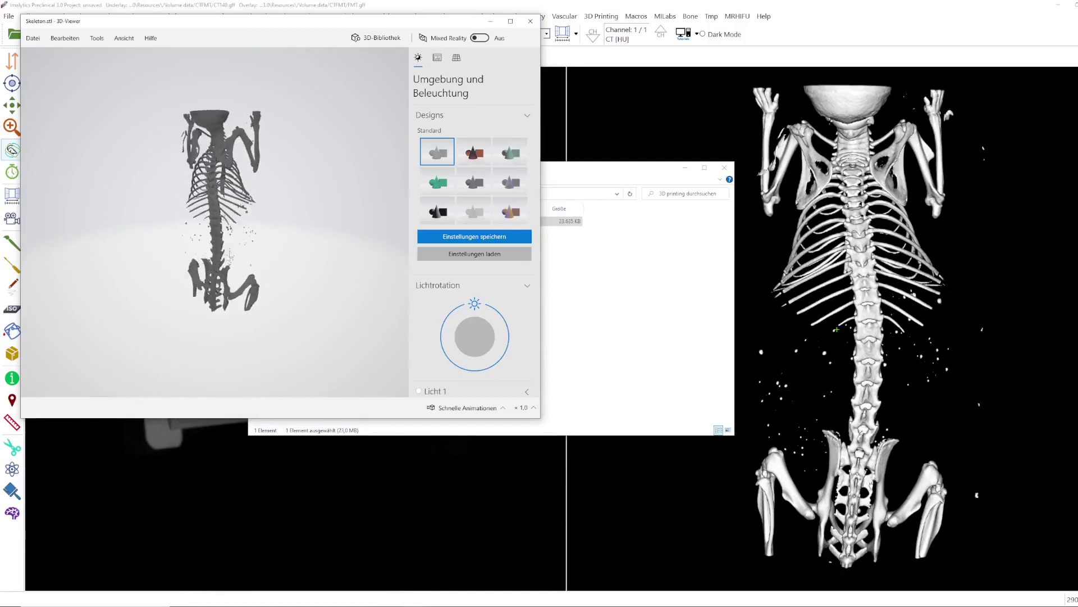
Step: Examine the skeleton model's triangle mesh up close around the vertebrae, and put the viewer and folder window away
click(437, 58)
scroll(267, 239, up, 10)
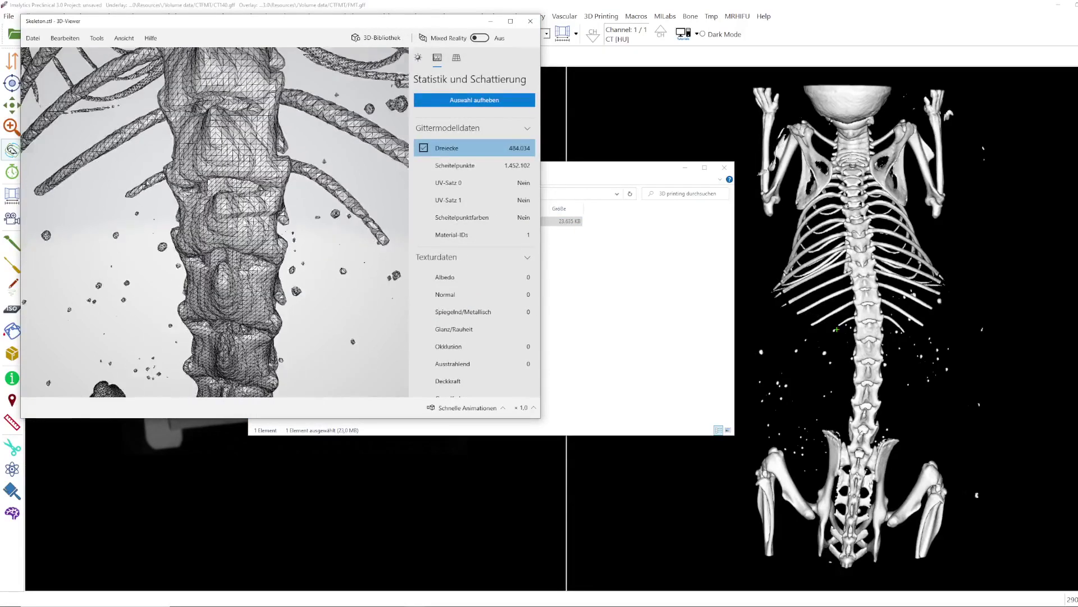
drag(246, 224, 222, 239)
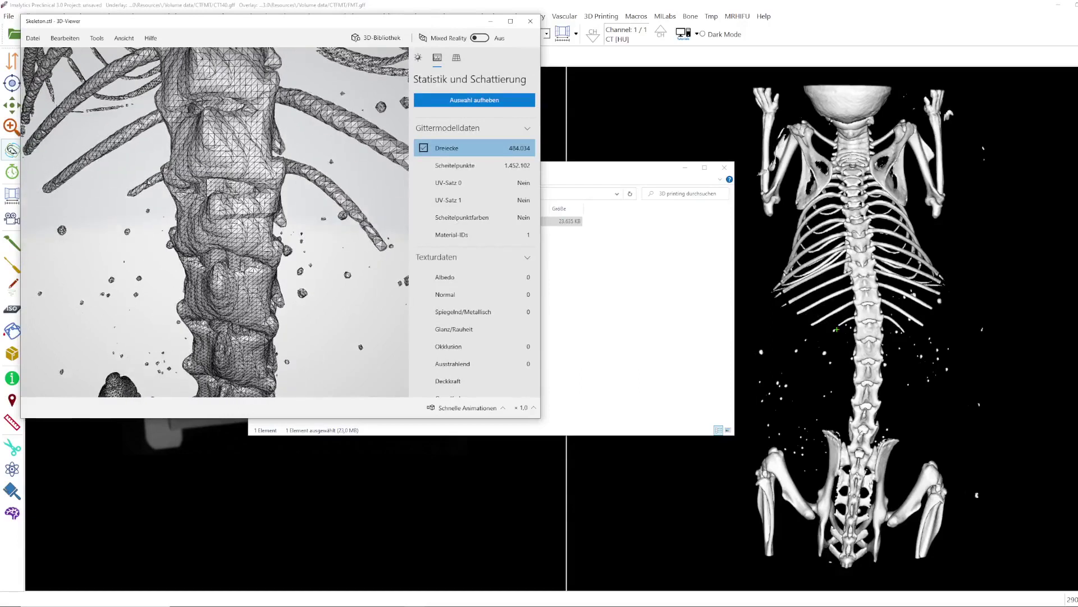
drag(222, 239, 253, 230)
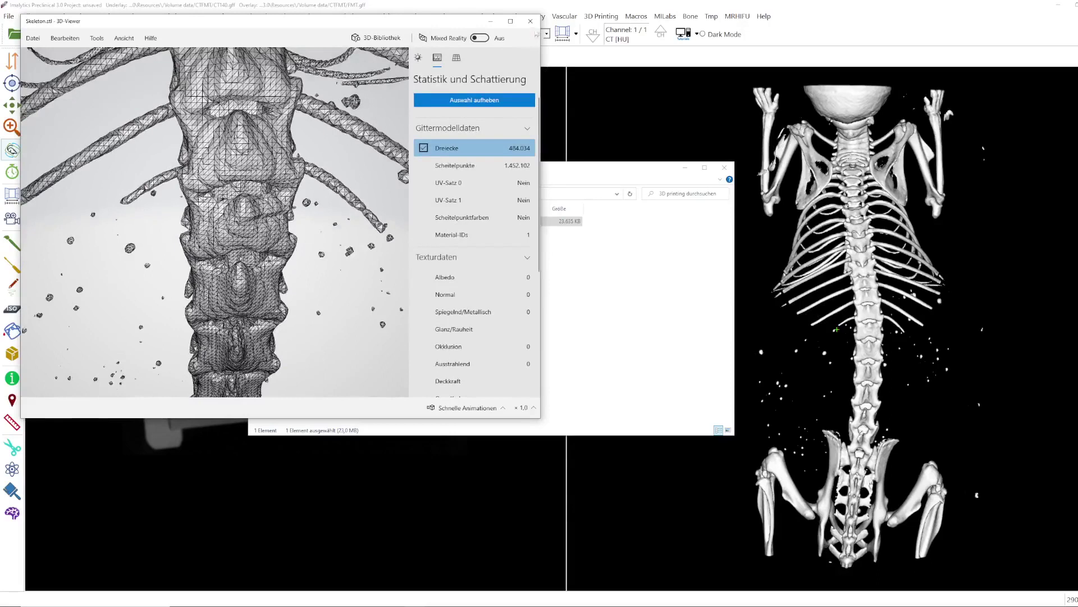
click(530, 20)
click(685, 168)
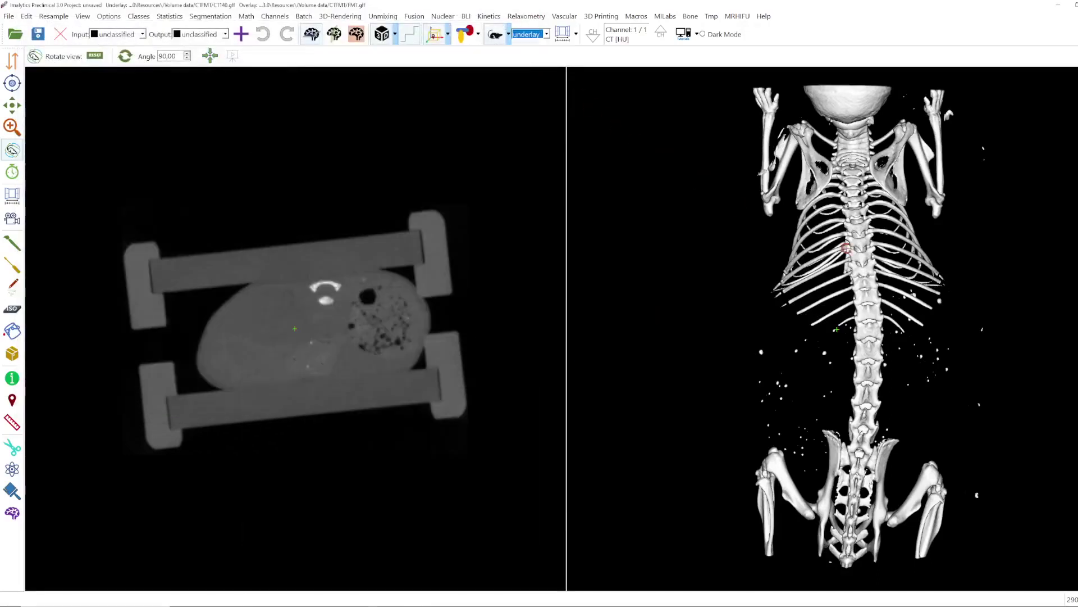
Step: Lower the CT underlay's windowing maximum to about 763 so the iso surface includes the animal bed
drag(877, 281, 870, 282)
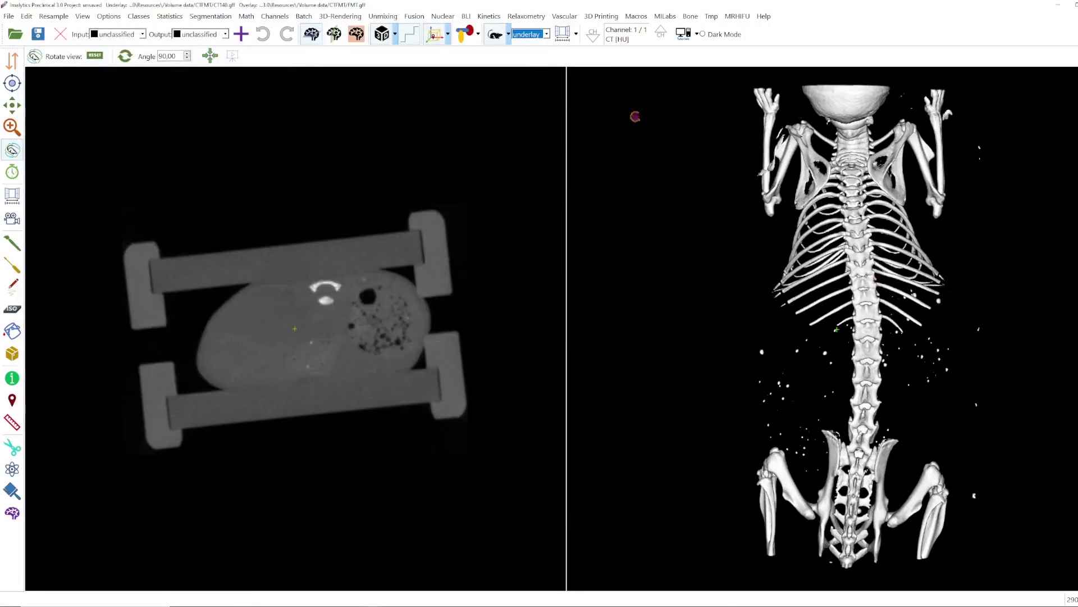
click(562, 35)
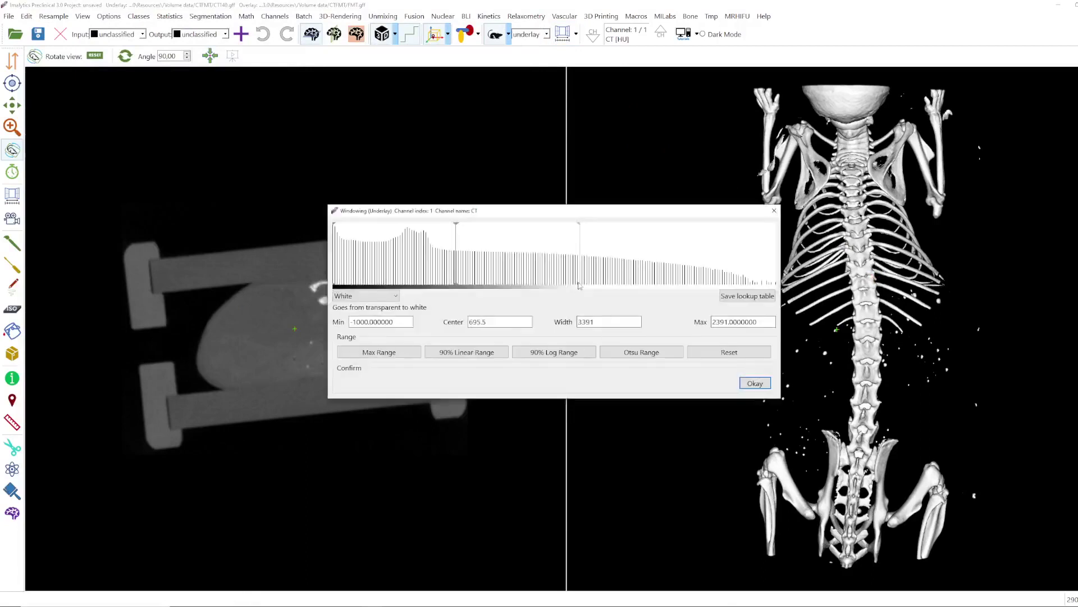
drag(580, 285, 461, 289)
click(774, 210)
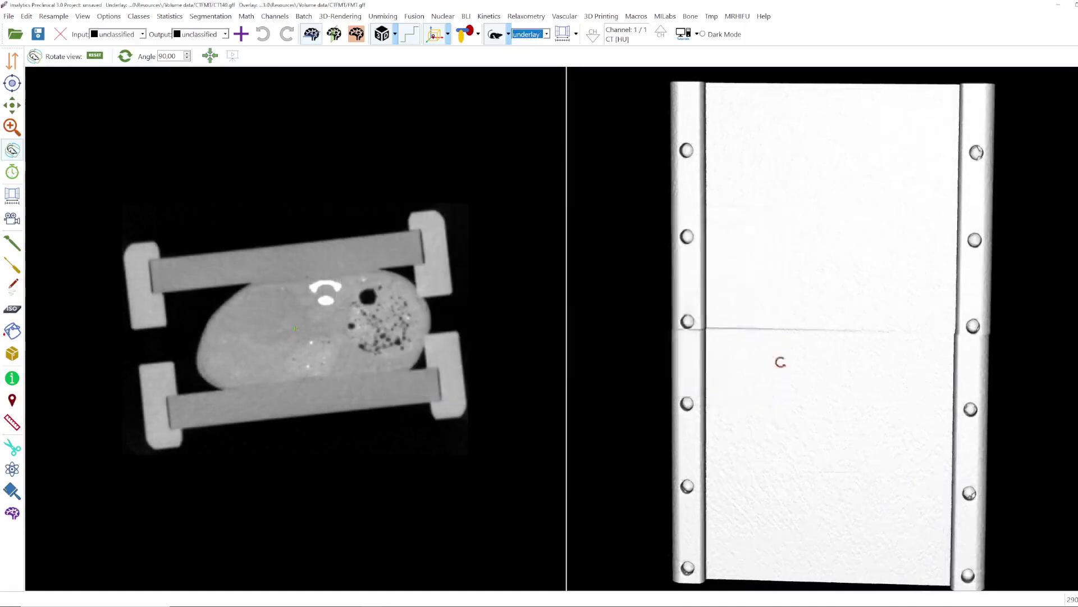
Step: Save the underlay iso surface with the animal bed as an STL file named Bed in the 3D printing folder
mouse_move(788, 361)
mouse_down()
mouse_move(787, 397)
mouse_move(812, 335)
mouse_move(835, 354)
mouse_move(786, 324)
mouse_move(769, 366)
mouse_up()
scroll(769, 366, up, 2)
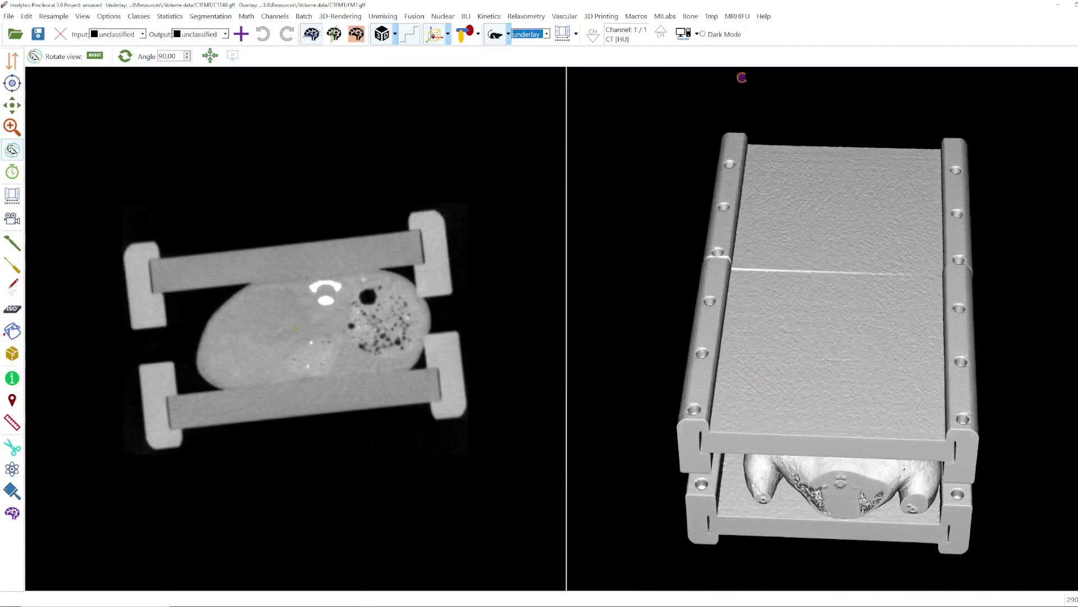
click(601, 16)
click(603, 29)
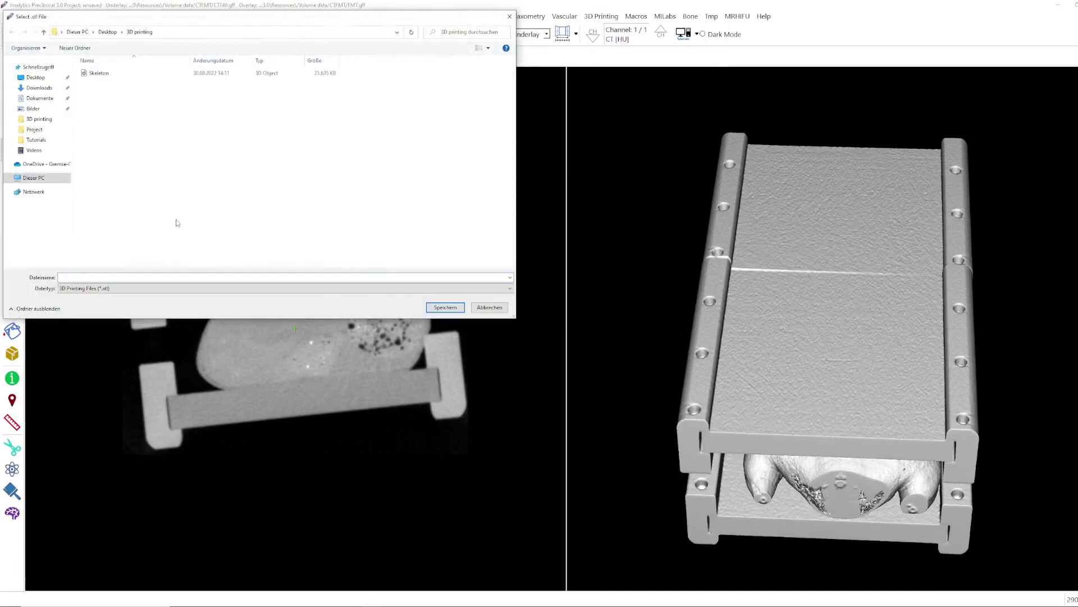
key(Return)
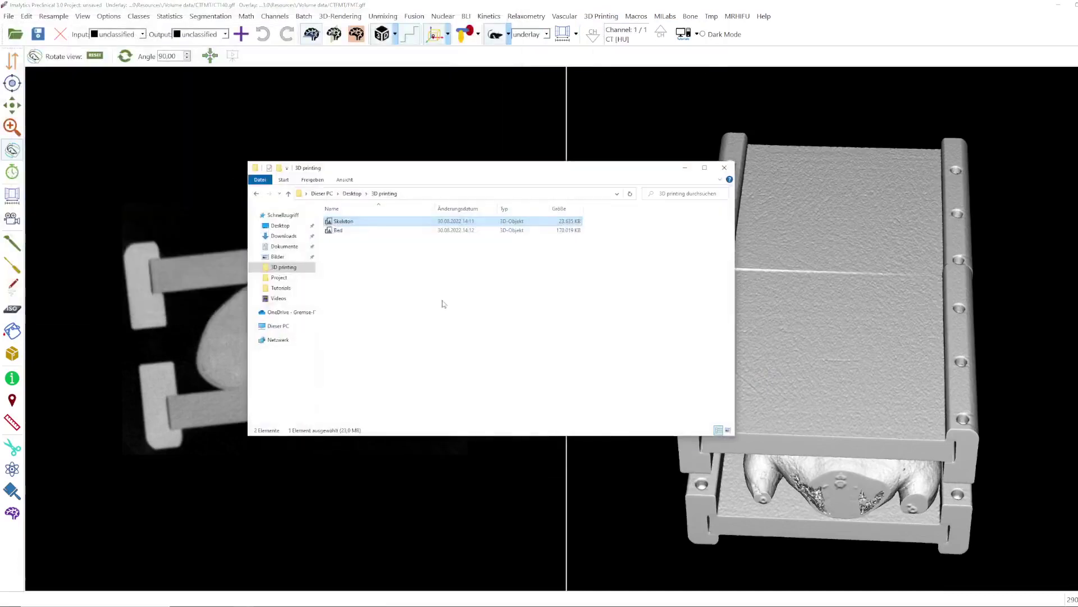
Step: Open the exported Bed file in 3D Viewer and examine its outer surfaces and open end
click(337, 231)
double_click(338, 222)
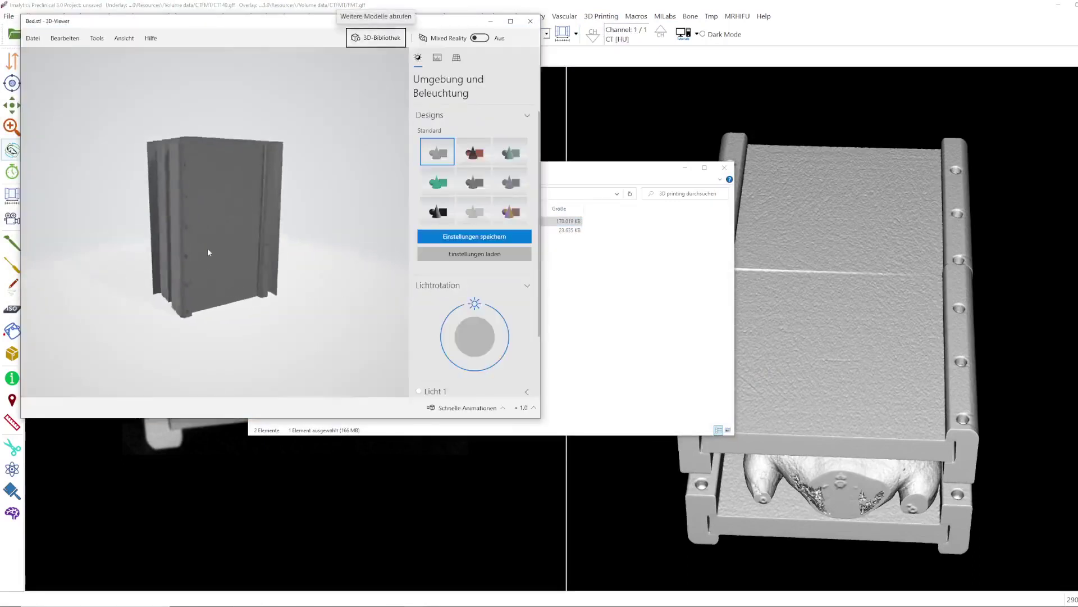
drag(210, 279, 196, 188)
scroll(225, 247, up, 8)
scroll(225, 248, down, 4)
scroll(208, 292, down, 4)
scroll(208, 296, up, 2)
drag(208, 288, 206, 313)
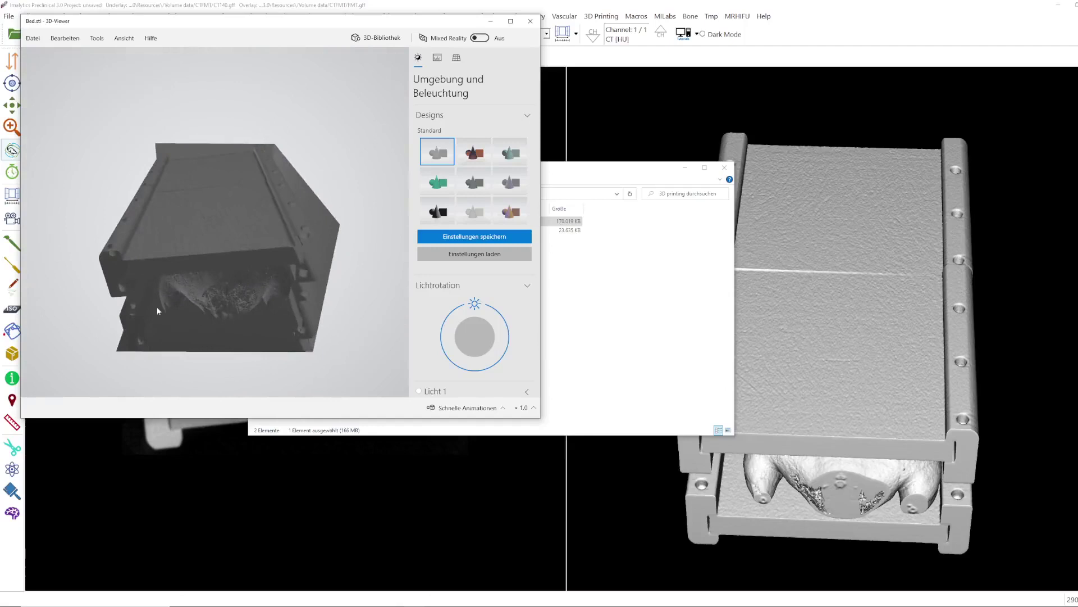
click(530, 20)
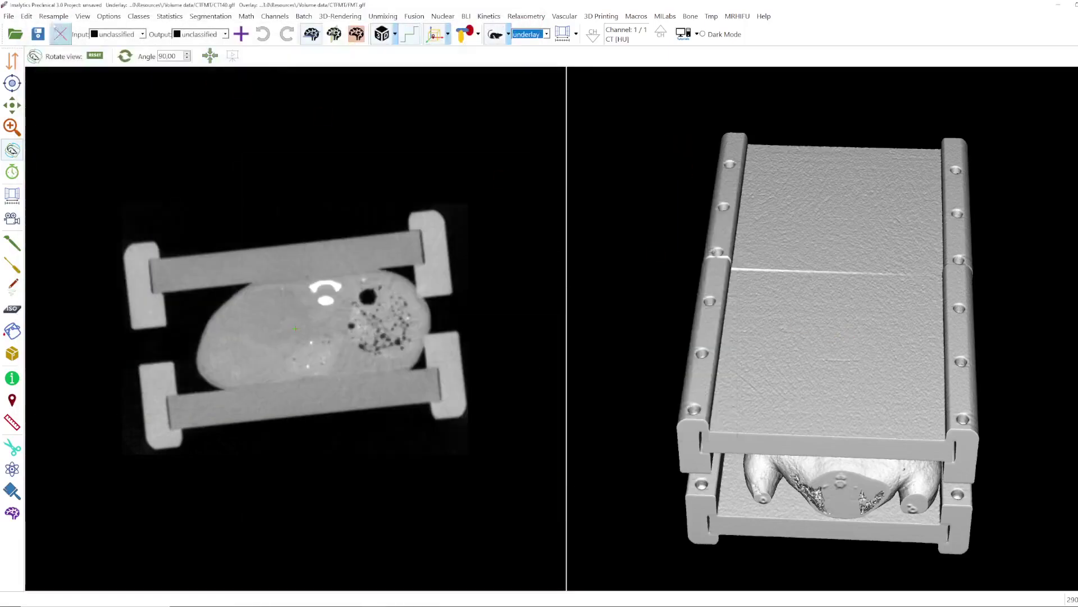
Step: Extend the CT underlay's image borders by the suggested width, with 0 as the value for the new voxels
click(54, 16)
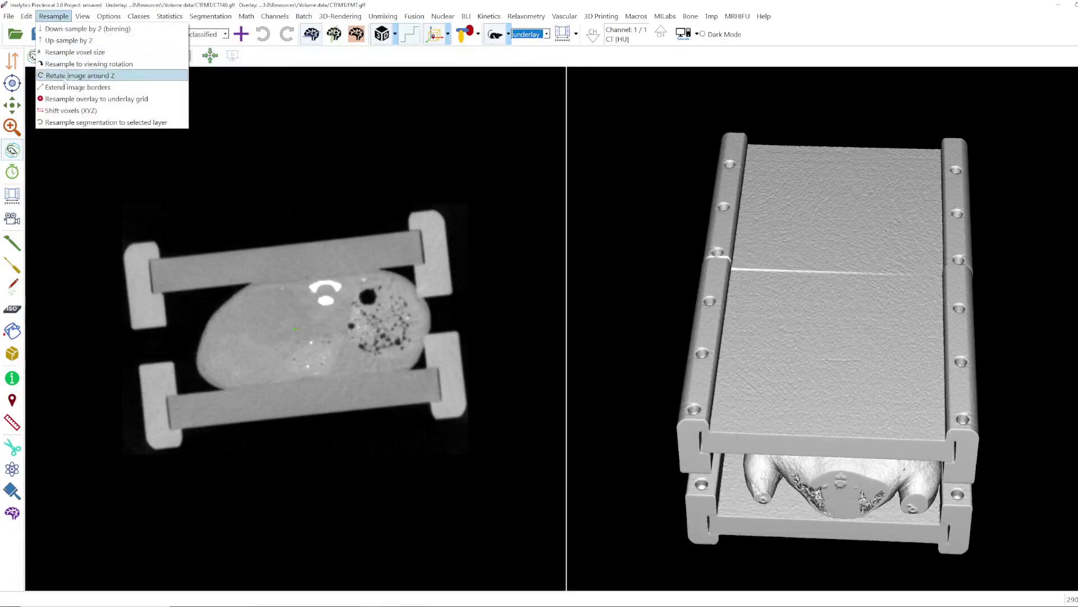
click(66, 87)
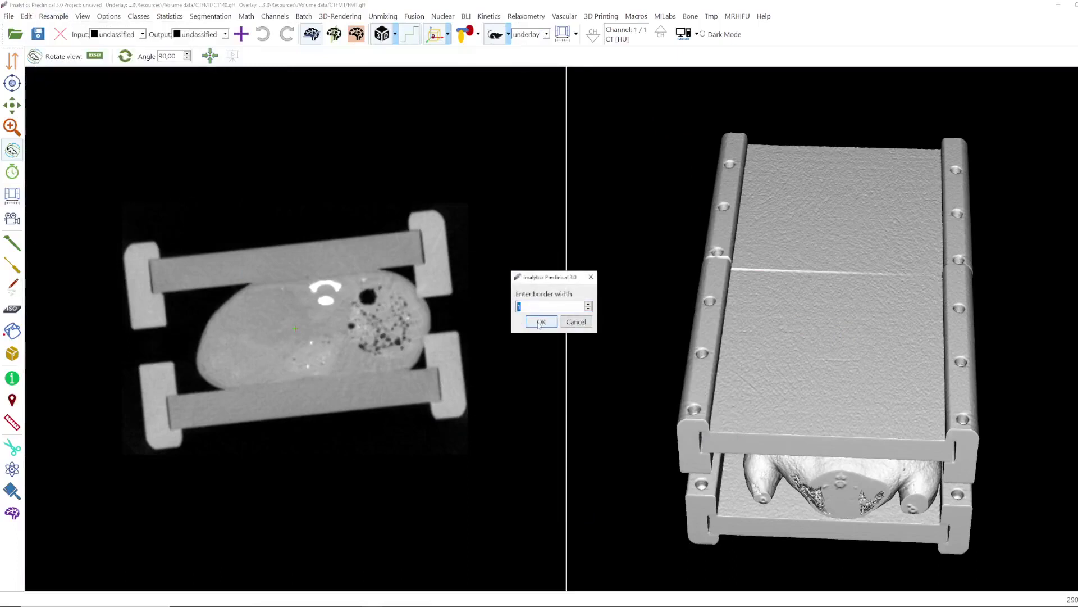
click(539, 324)
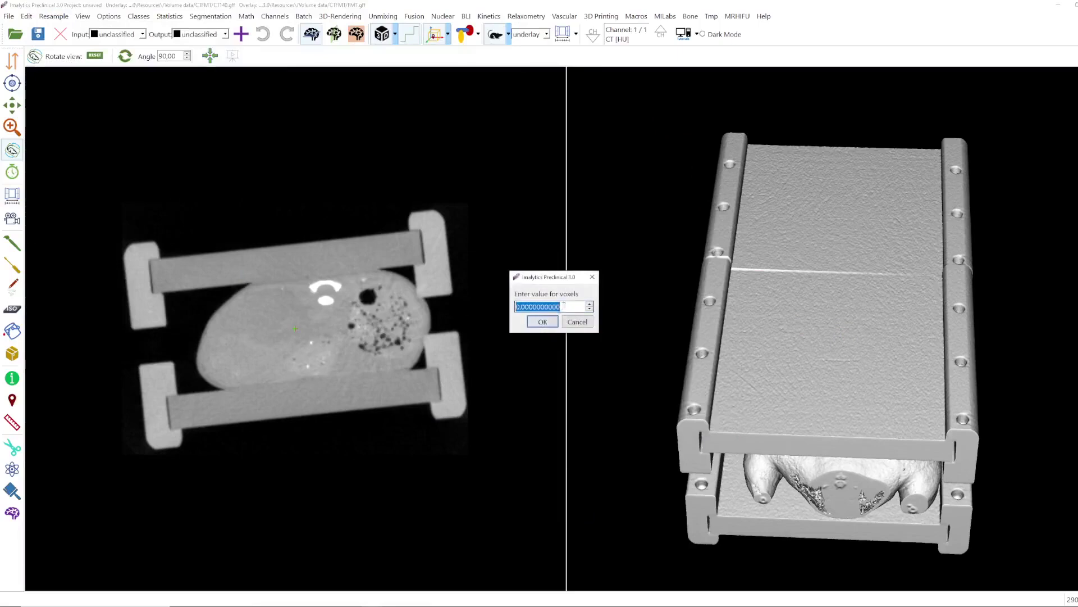
text(0)
key(Return)
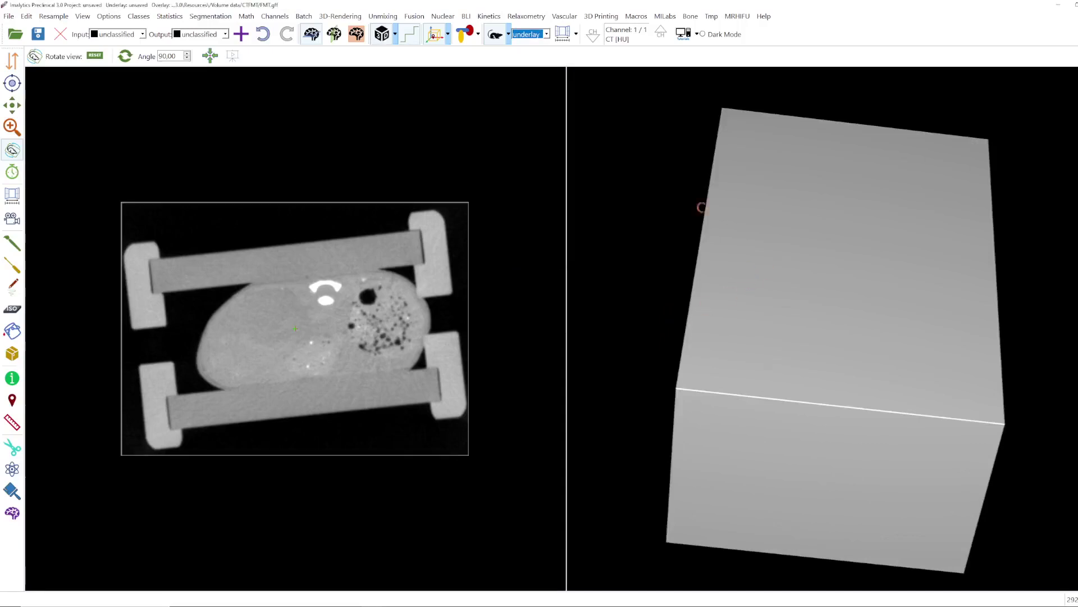
Step: Set the CT underlay's windowing range to about -614 minimum and 621 maximum to remove the solid box around the bed
click(562, 33)
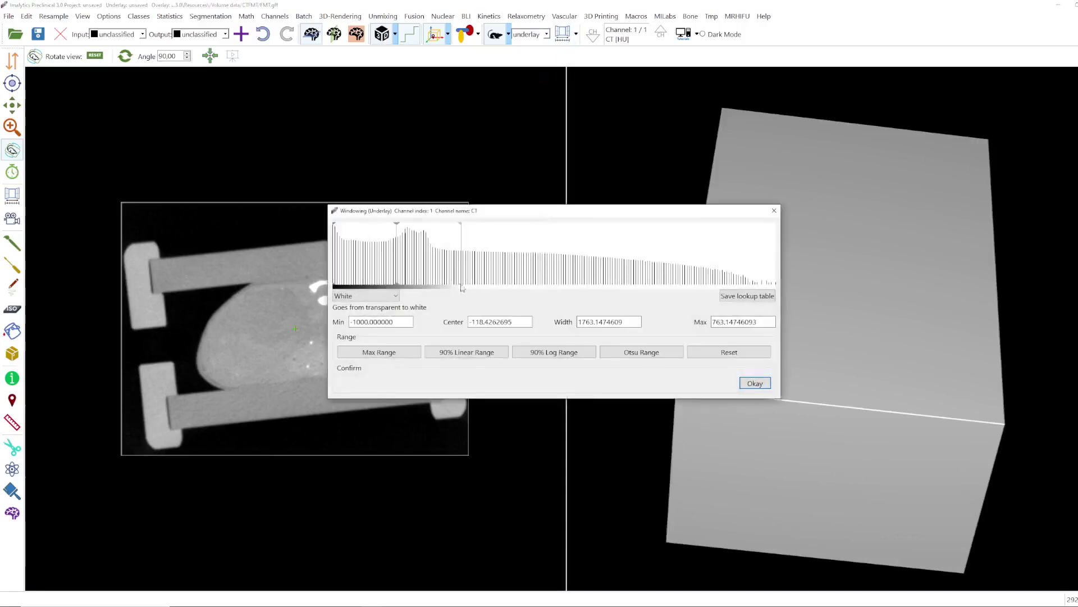
mouse_move(462, 287)
mouse_down()
mouse_move(395, 286)
mouse_move(450, 283)
mouse_up()
drag(336, 282, 362, 279)
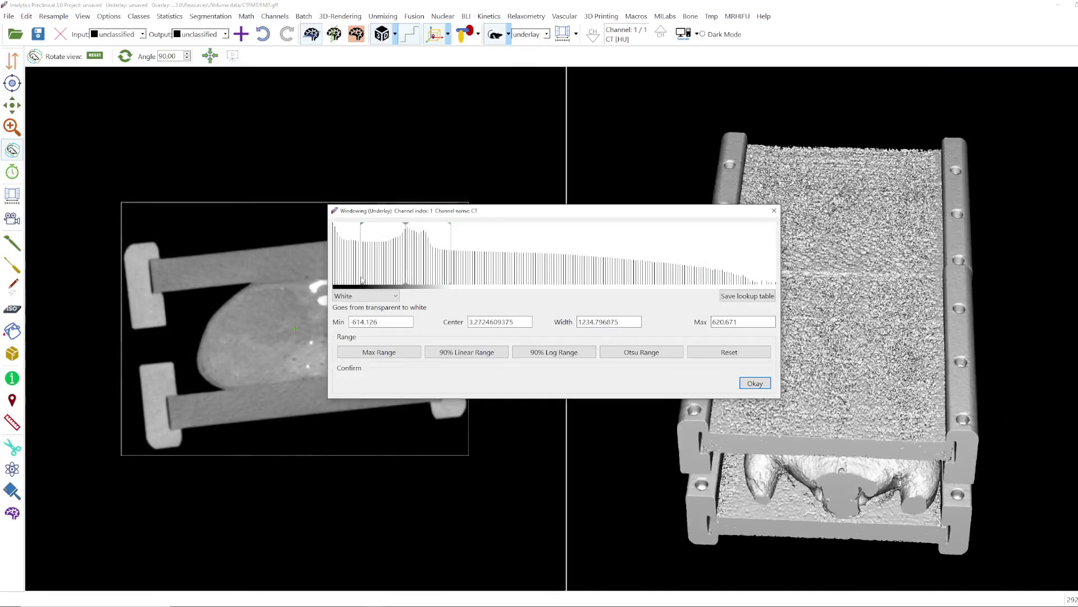
click(773, 210)
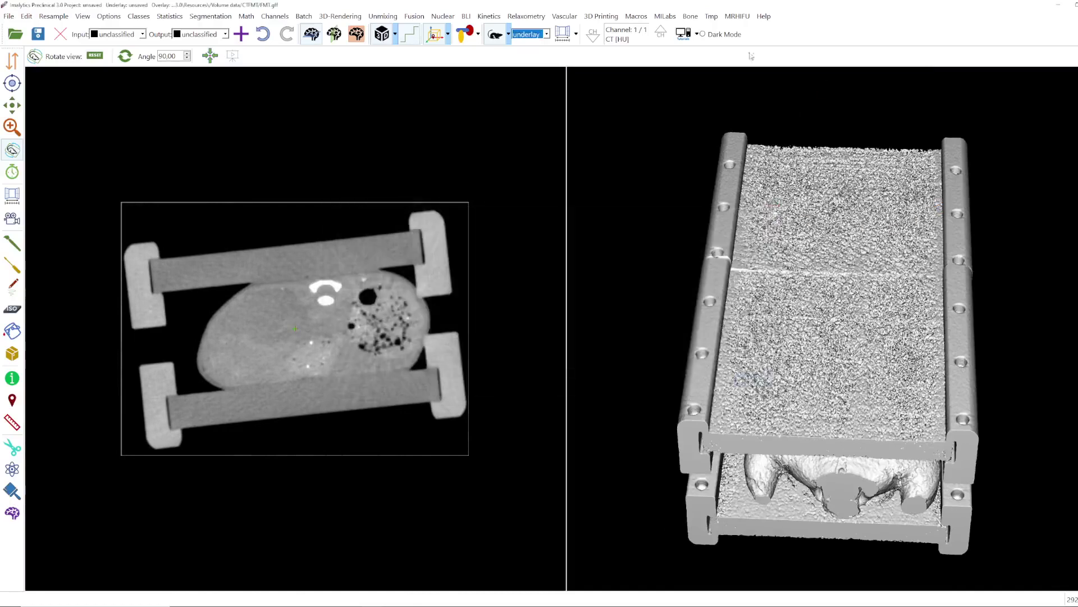
Step: Save the border-extended underlay iso surface with the animal bed as an STL file named Bed1 in the 3D printing folder
click(603, 16)
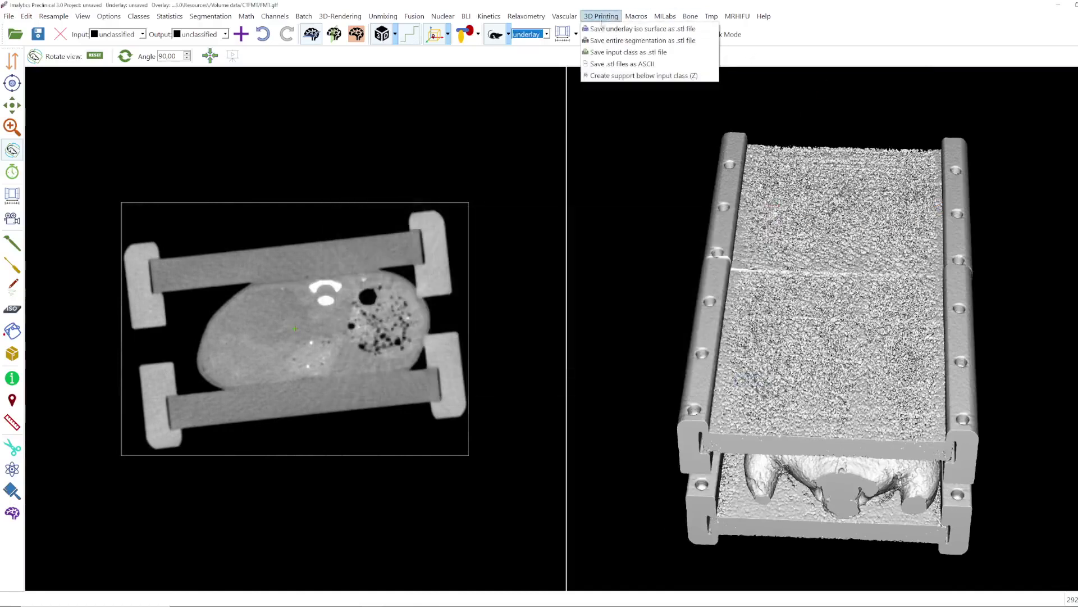
click(612, 29)
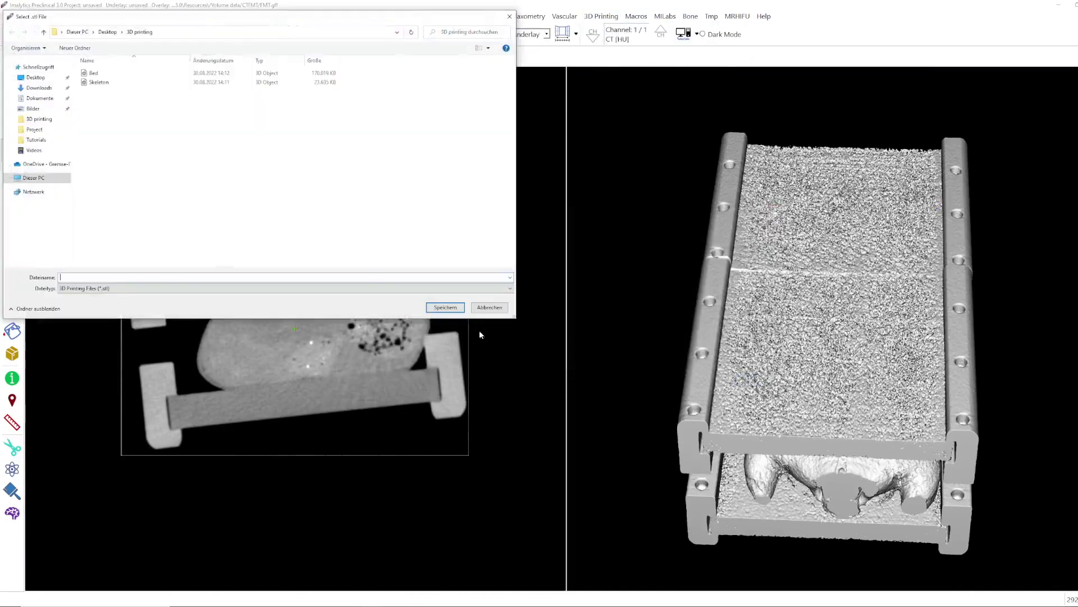
click(94, 74)
click(79, 277)
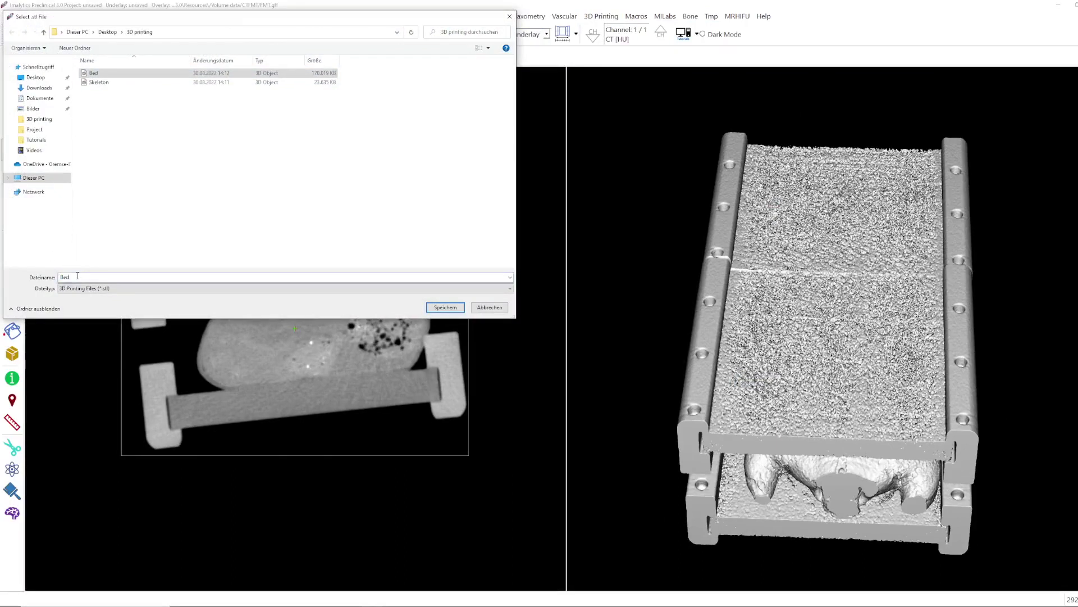
key(Return)
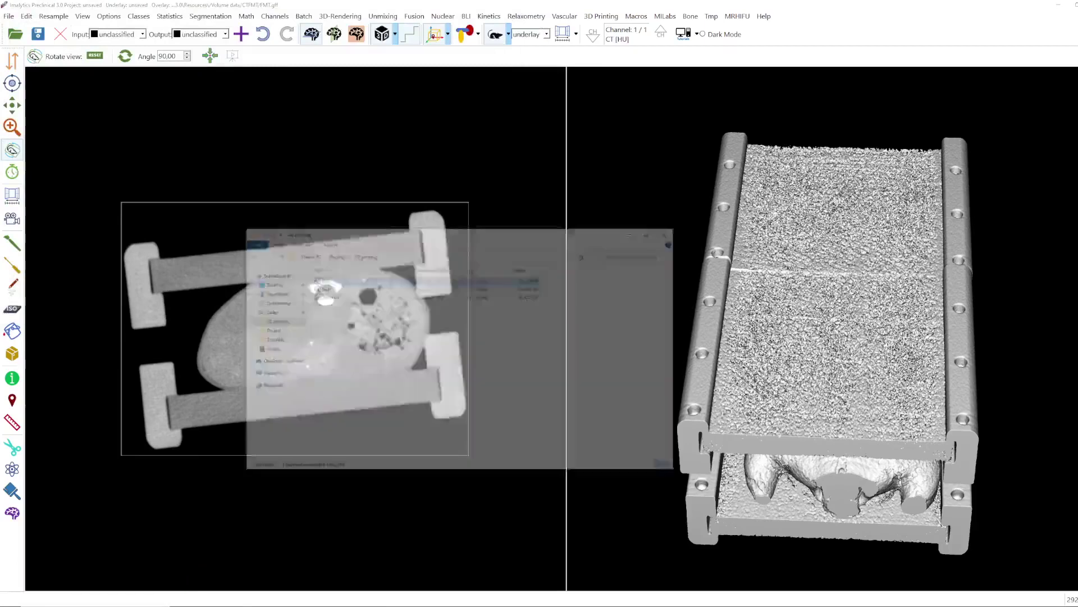
Step: Open the exported Bed1 file in 3D Viewer, examine the end faces of the bed, and close the viewer and folder
double_click(339, 231)
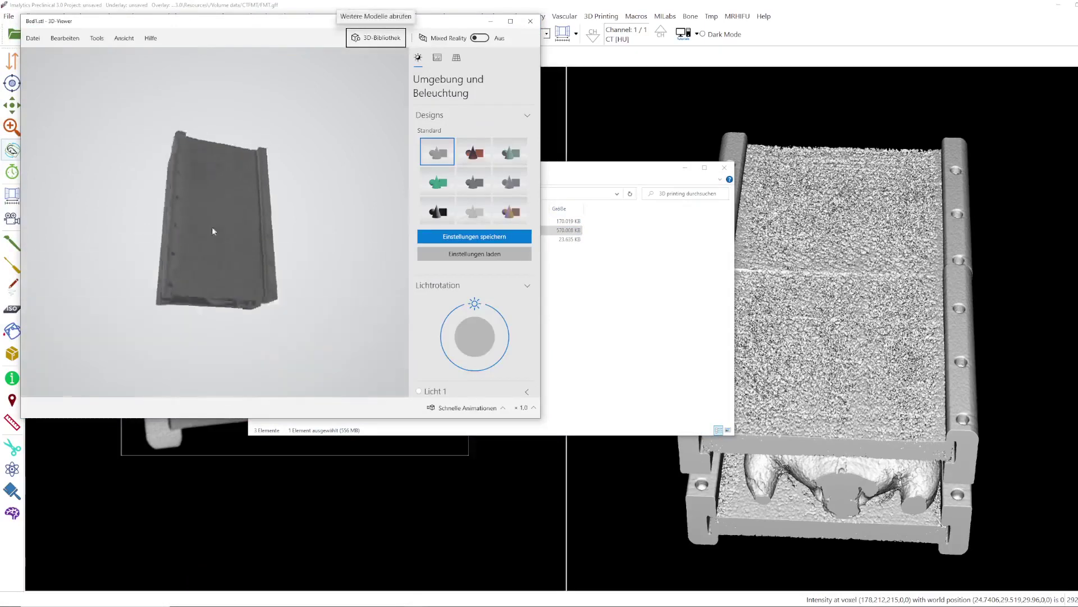
drag(212, 228, 223, 264)
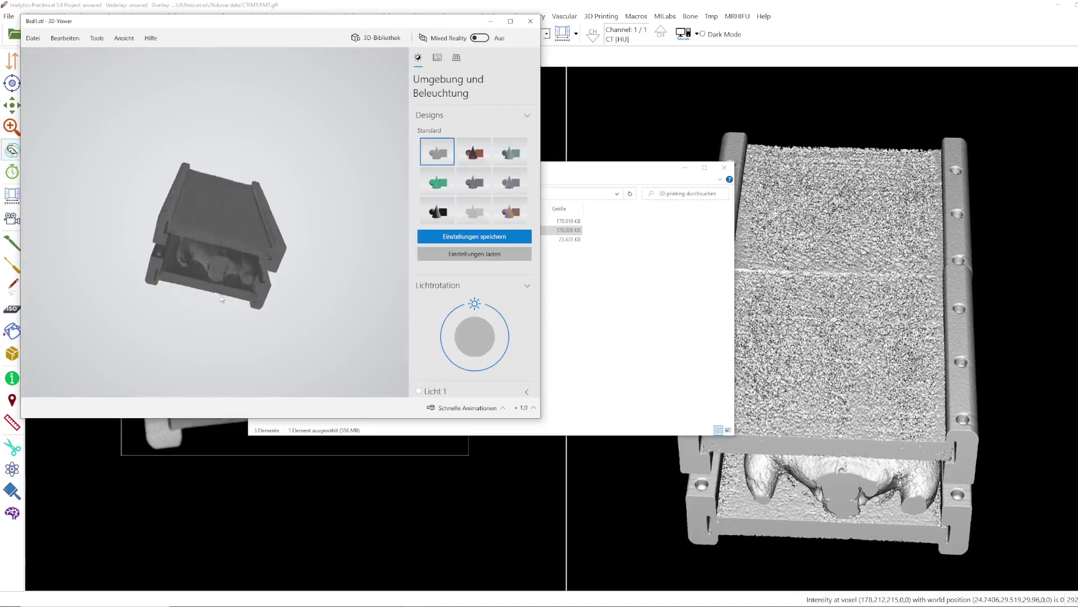
click(530, 21)
click(684, 169)
Step: Set the CT underlay's windowing to the maximum range and lower its maximum to about 1986 to isolate the skeleton
click(562, 34)
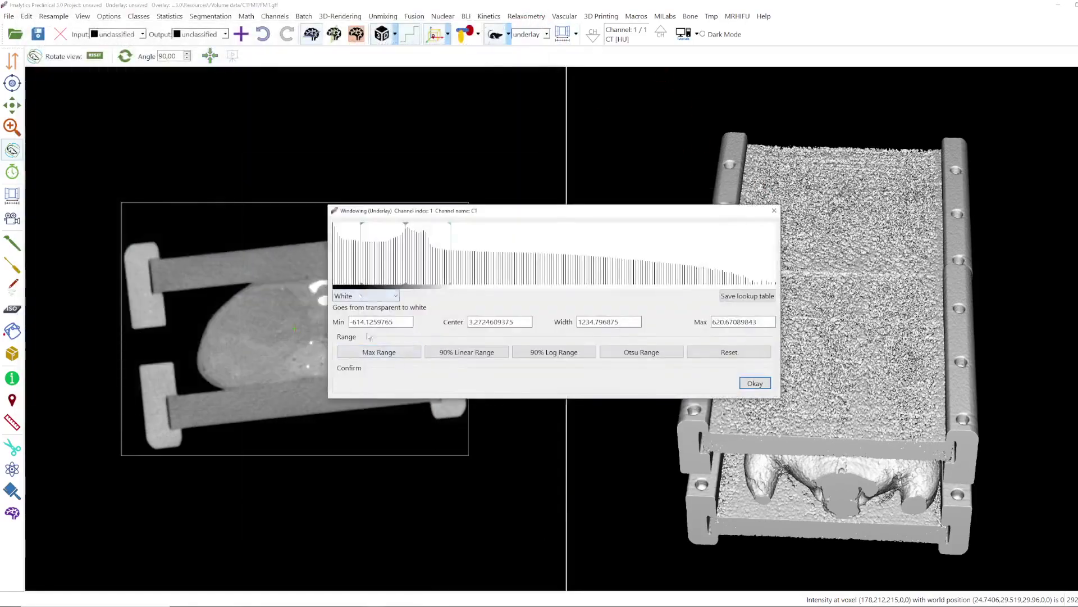
click(369, 352)
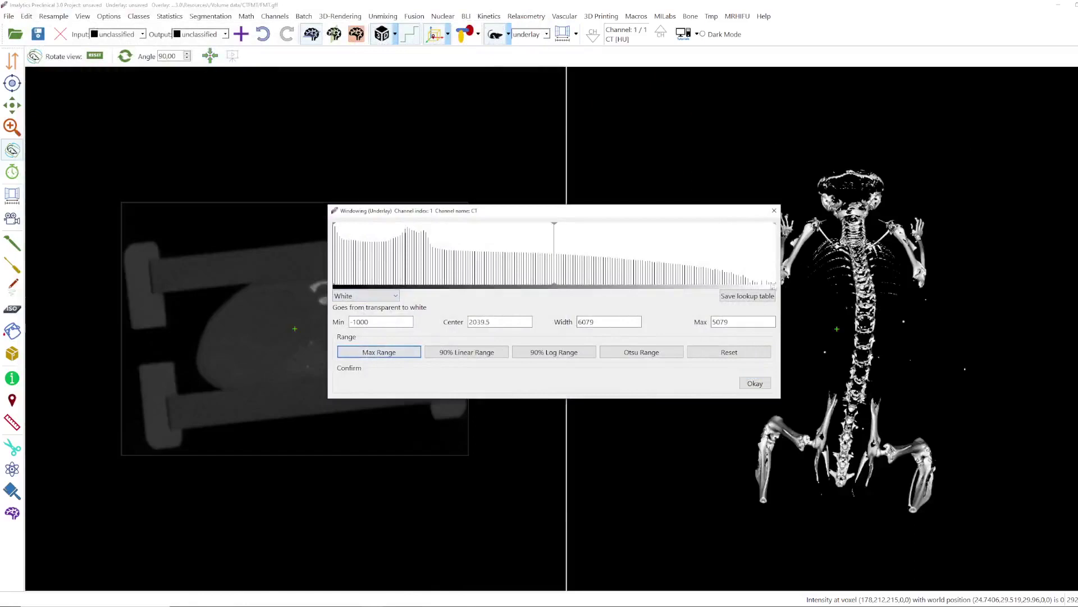
drag(774, 285, 546, 279)
drag(525, 279, 551, 288)
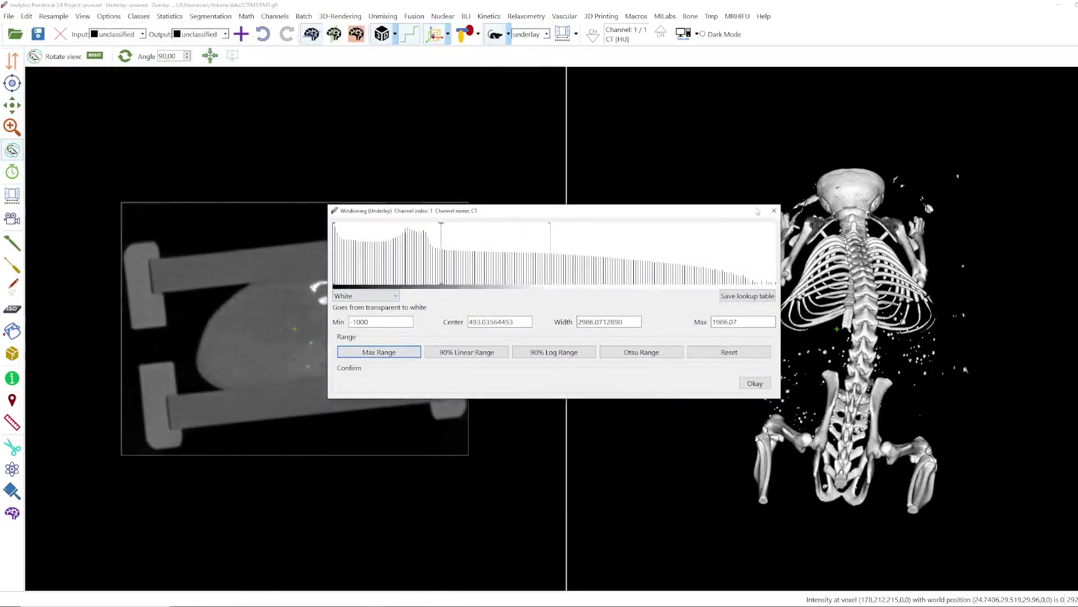
click(774, 210)
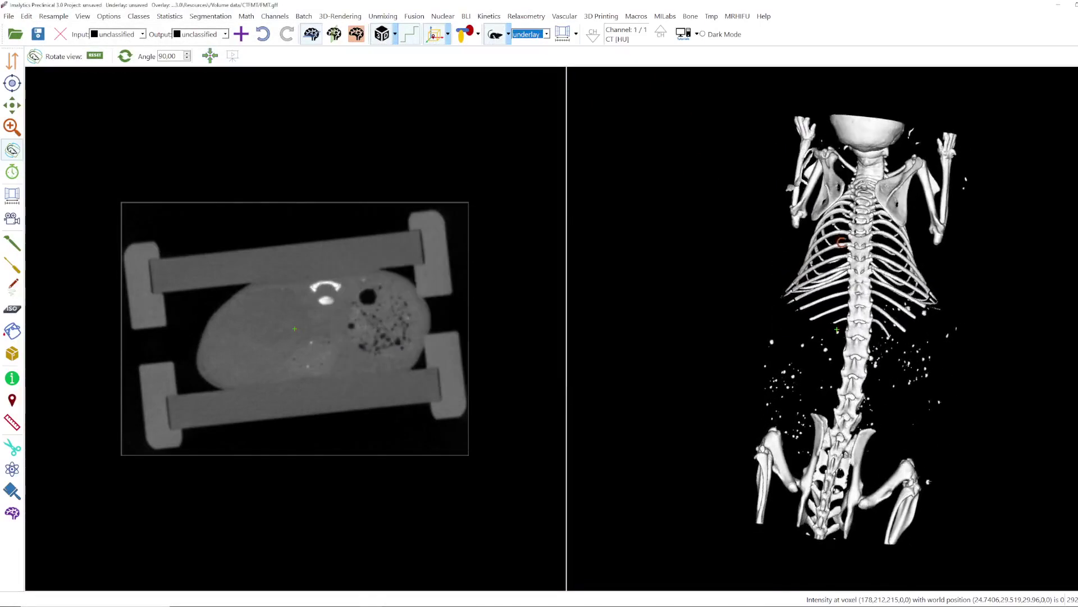
Step: Show the organ segmentation and save the entire segmentation as an STL file named OrganSeg in the 3D printing folder
click(467, 34)
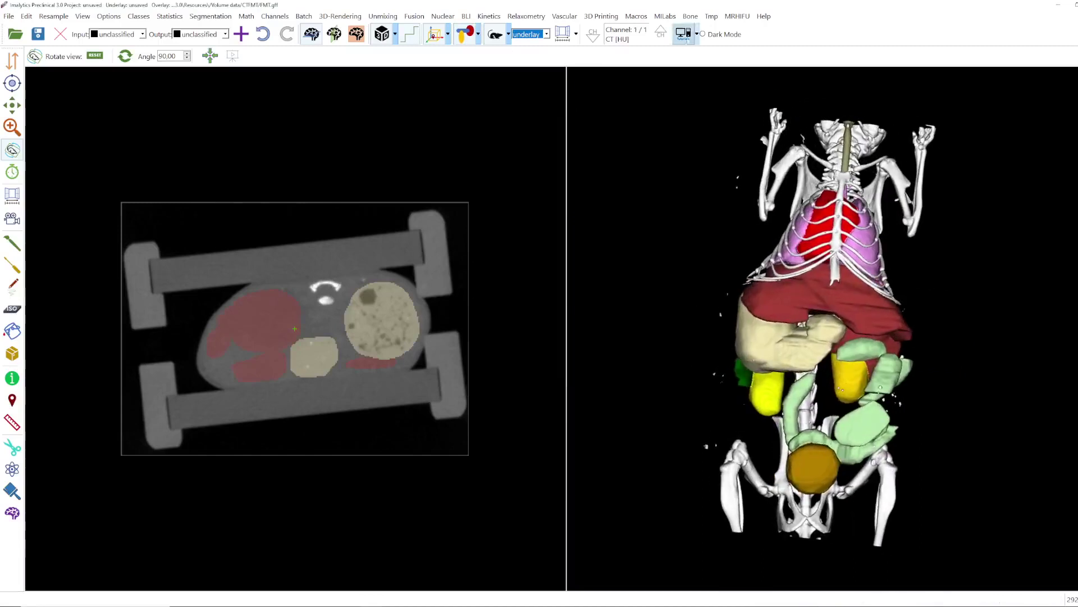
click(612, 20)
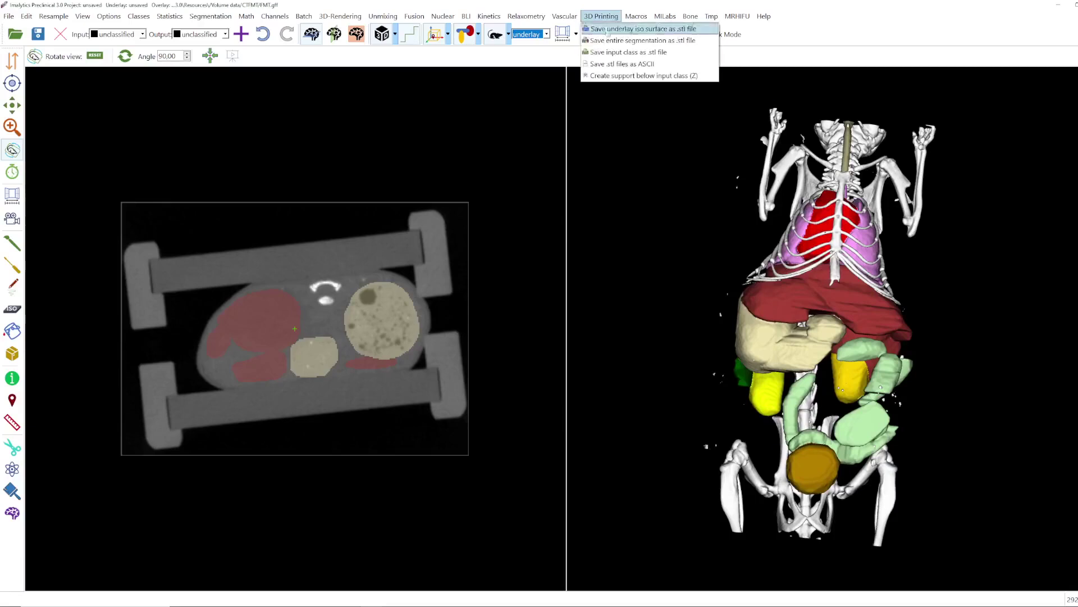
click(660, 42)
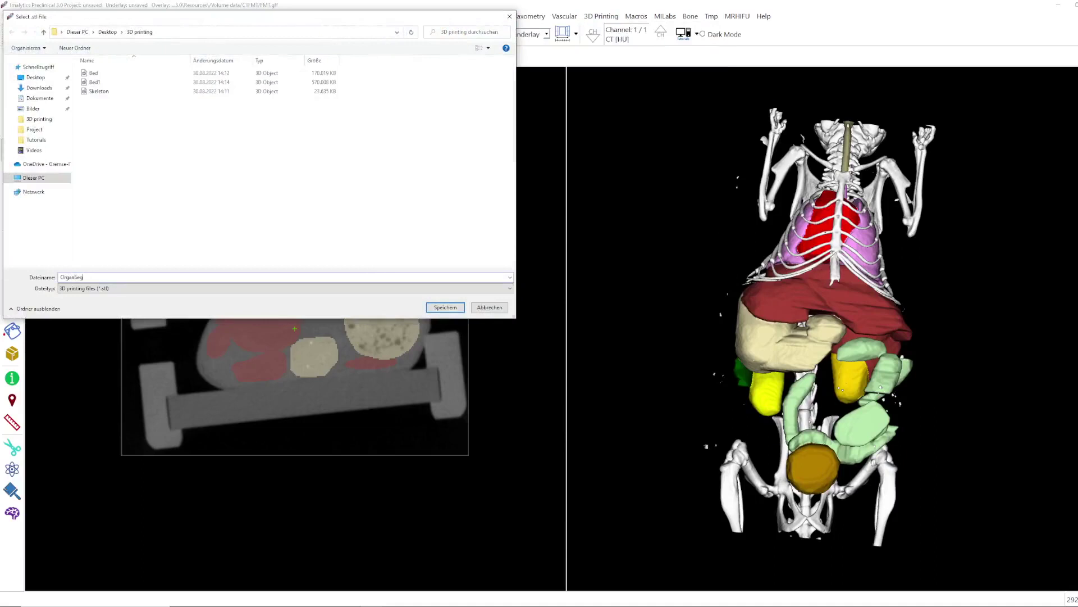
key(Return)
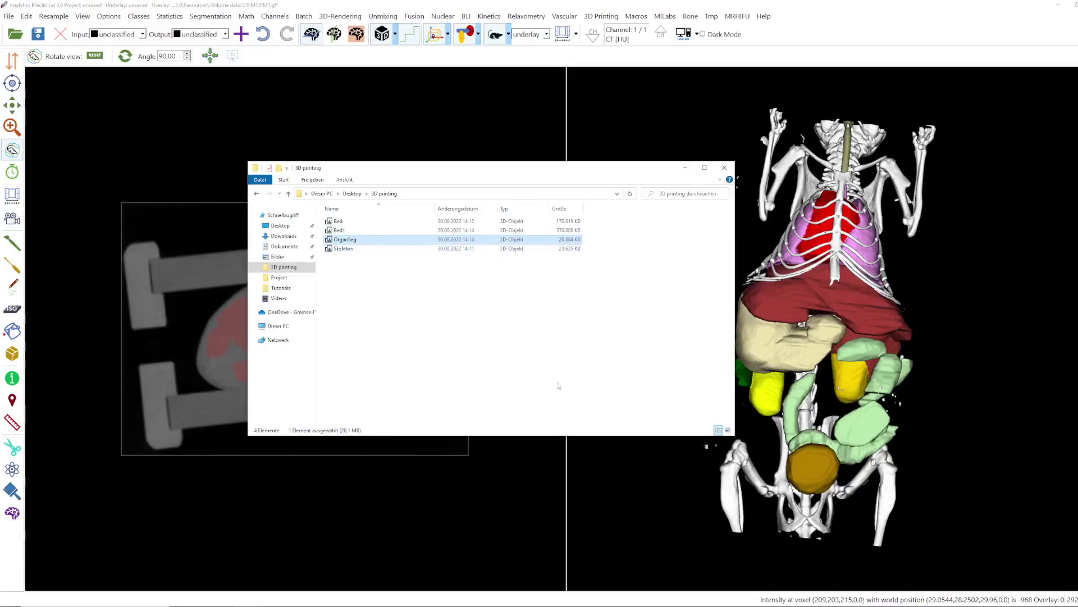
Step: Open the exported OrganSeg file in 3D Viewer, examine the organ surfaces up close, and close the viewer and folder
double_click(393, 239)
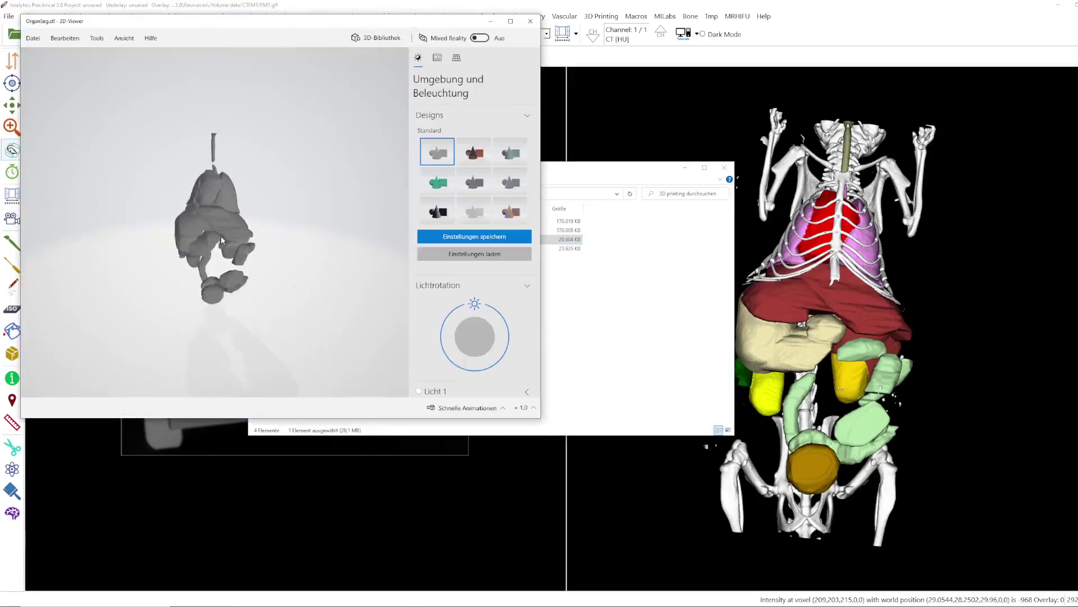
scroll(221, 237, up, 5)
scroll(221, 237, down, 4)
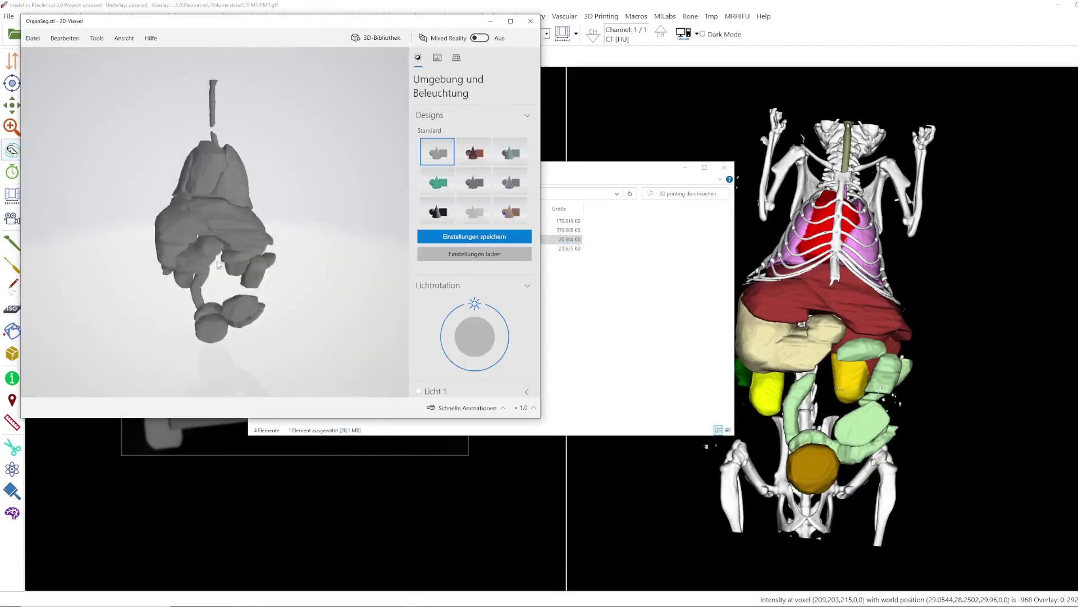
mouse_move(221, 237)
mouse_down()
mouse_move(232, 240)
mouse_move(209, 238)
mouse_up()
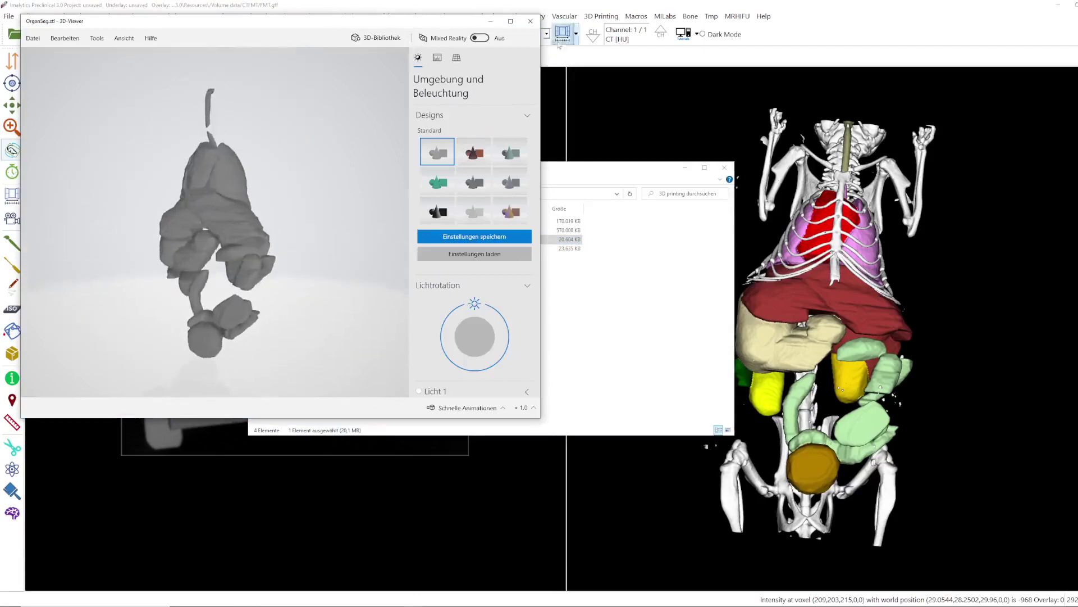
click(530, 21)
click(685, 167)
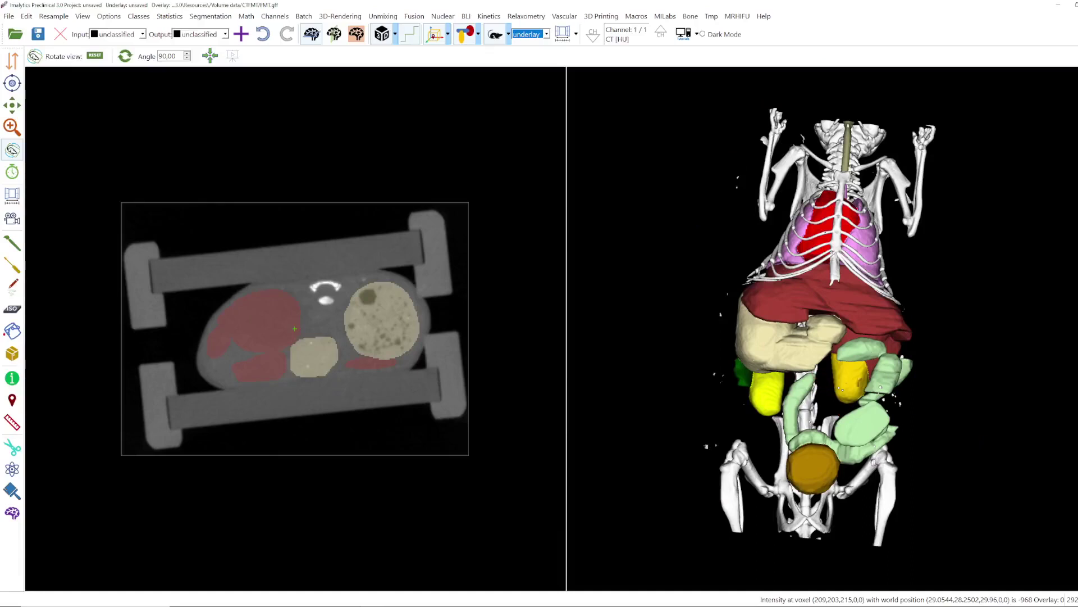
Step: Choose Lung as the input class and save that class as an STL file named Lung
click(117, 34)
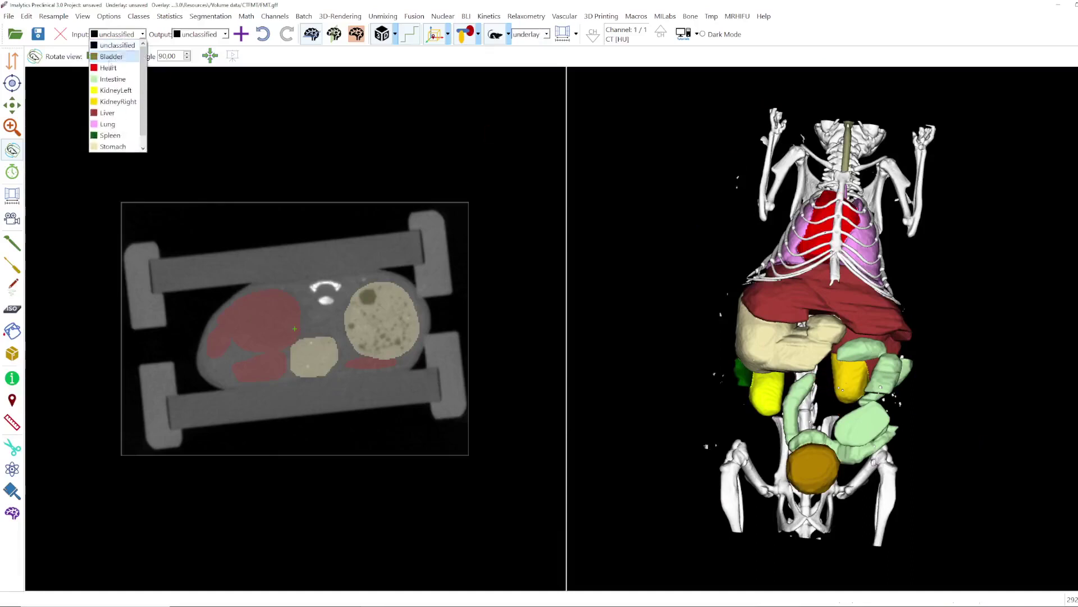
click(110, 123)
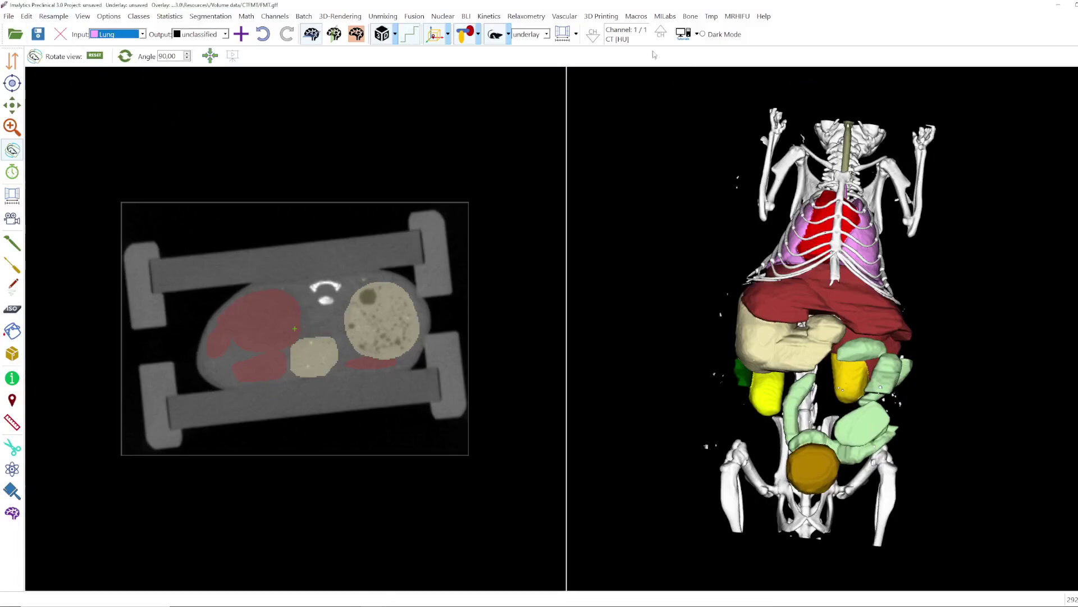
click(611, 17)
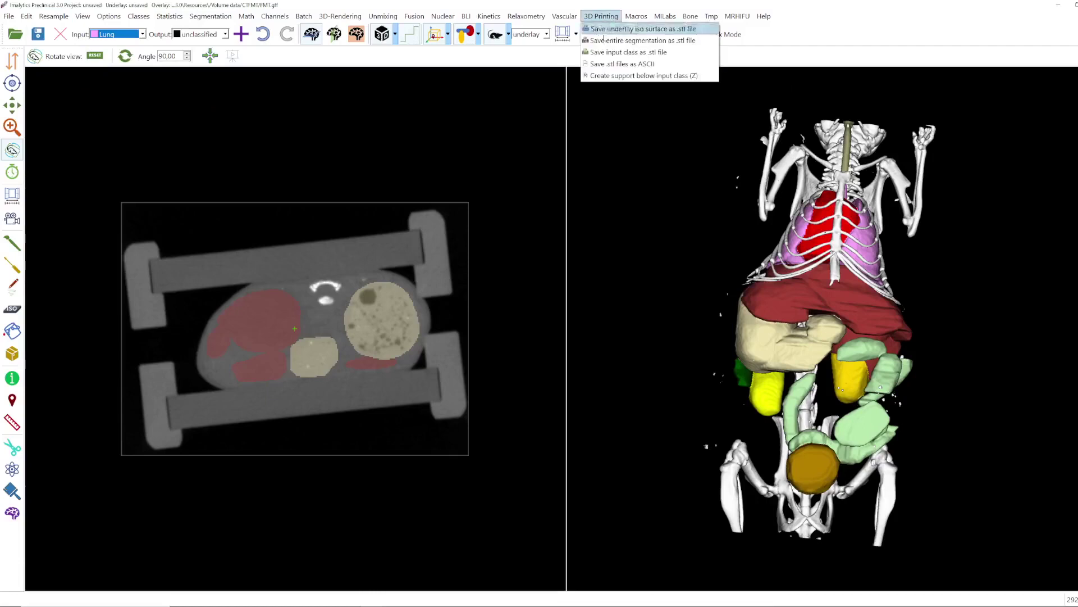
click(624, 52)
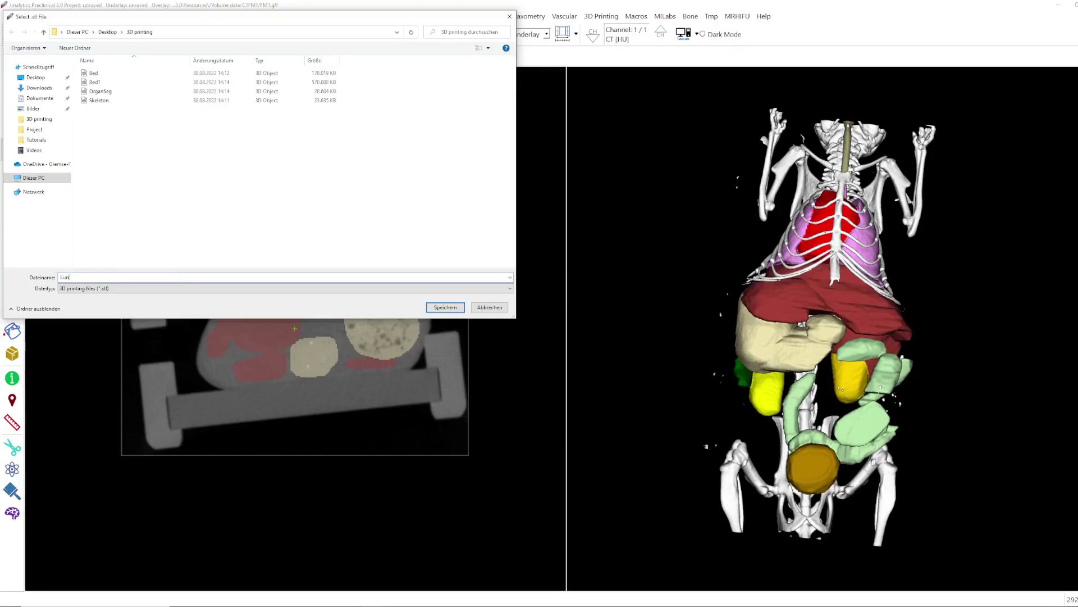
key(Return)
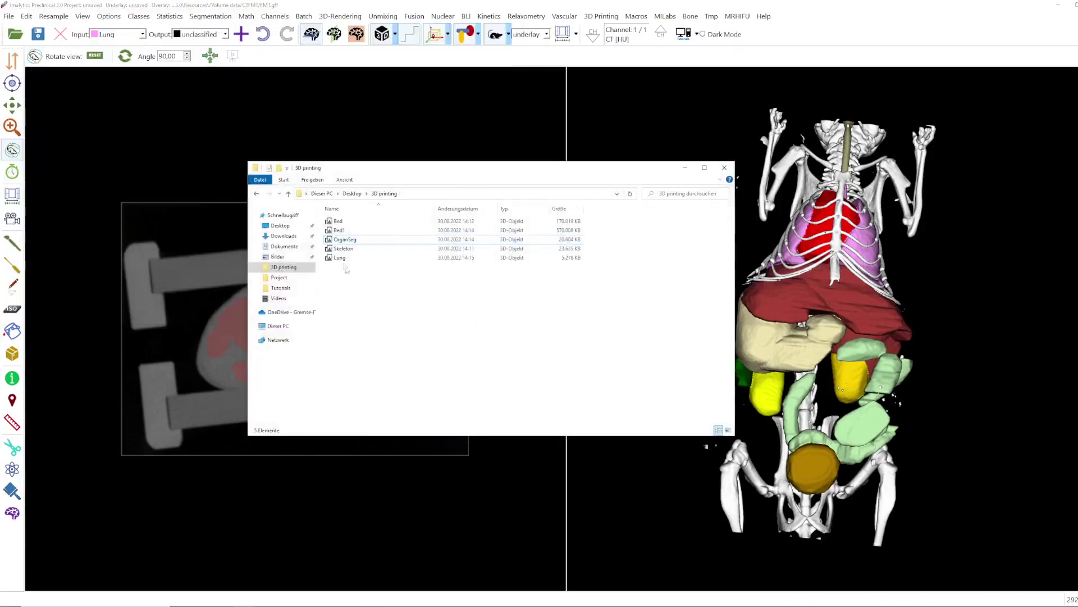
Step: Open the exported Lung file in 3D Viewer, examine the lung model by rotating it, and close the viewer and folder
click(342, 258)
double_click(343, 257)
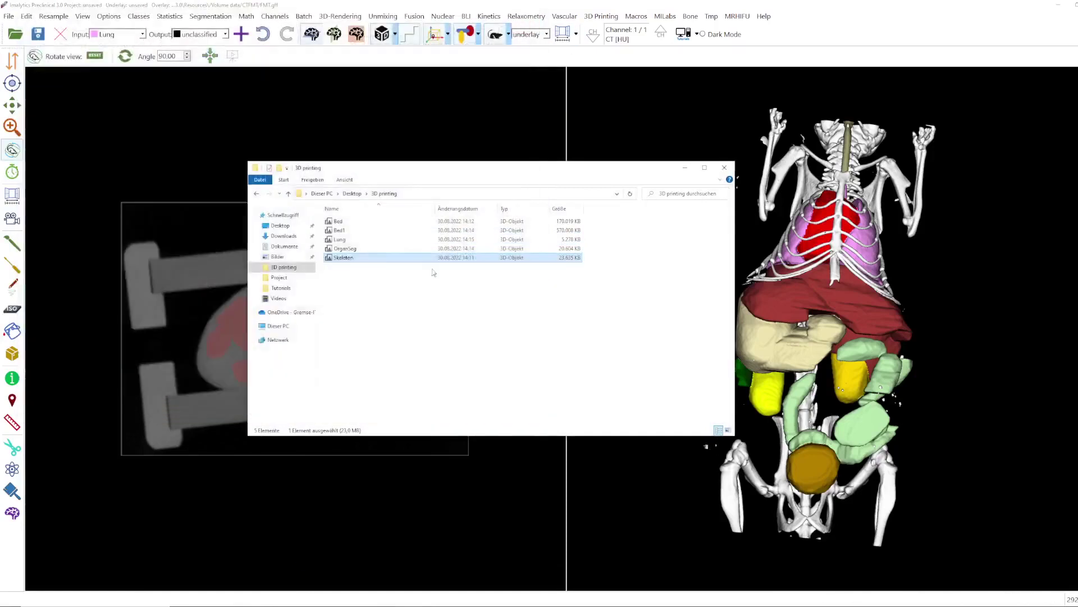
double_click(340, 239)
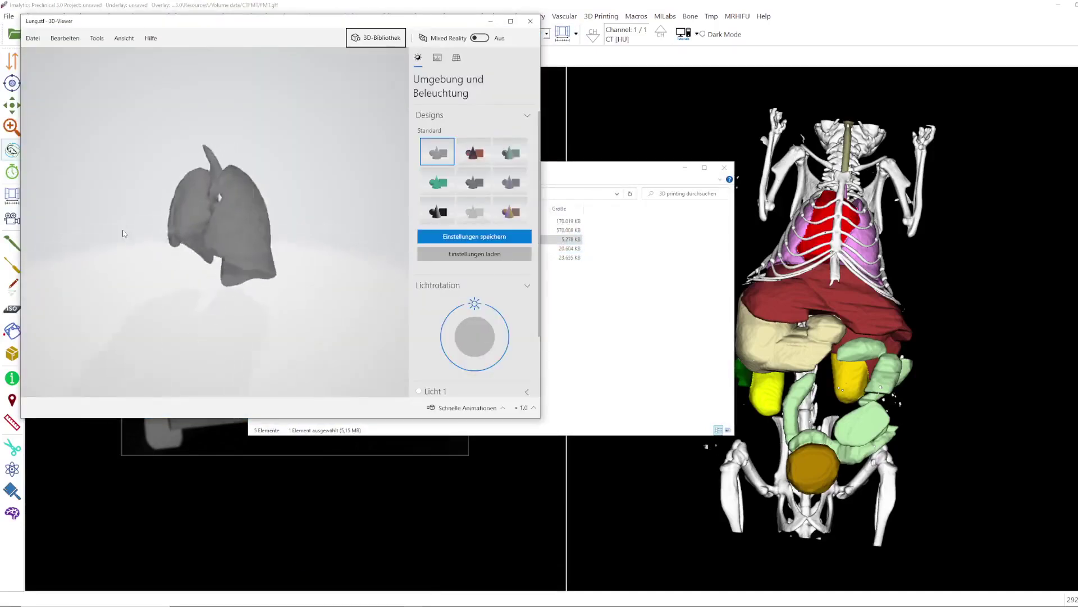
drag(155, 235, 201, 259)
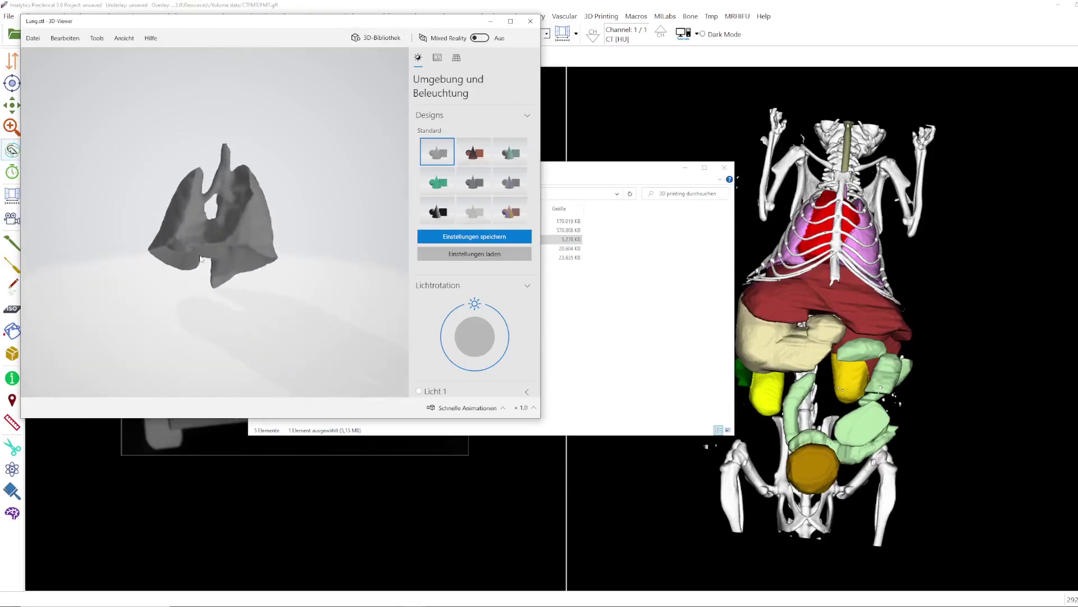
click(530, 21)
click(686, 168)
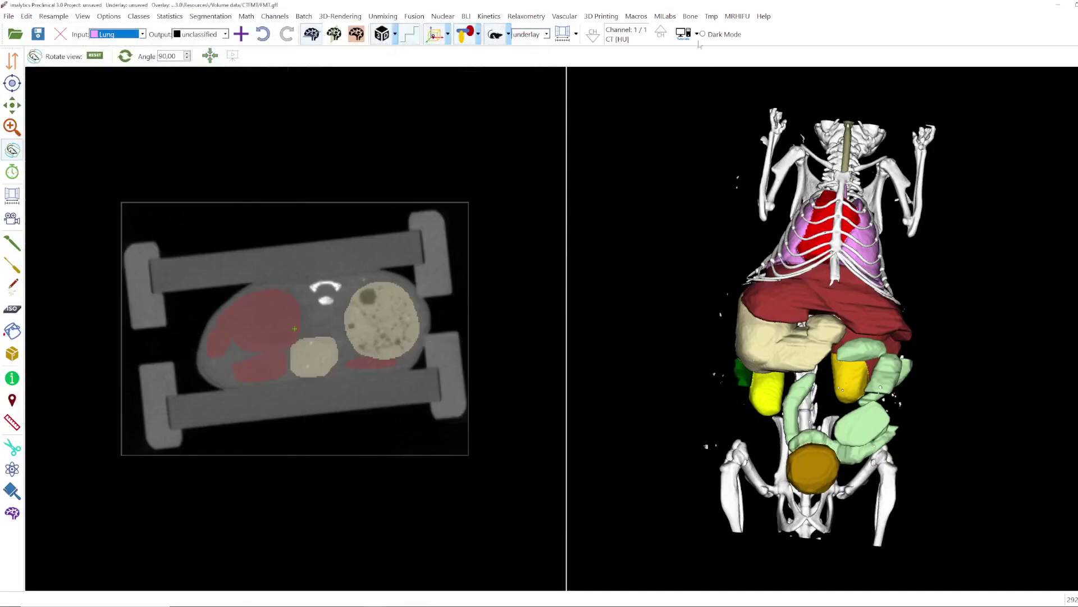
Step: Enable saving STL files as ASCII and save the Lung input class as an STL file named Lung2
click(604, 17)
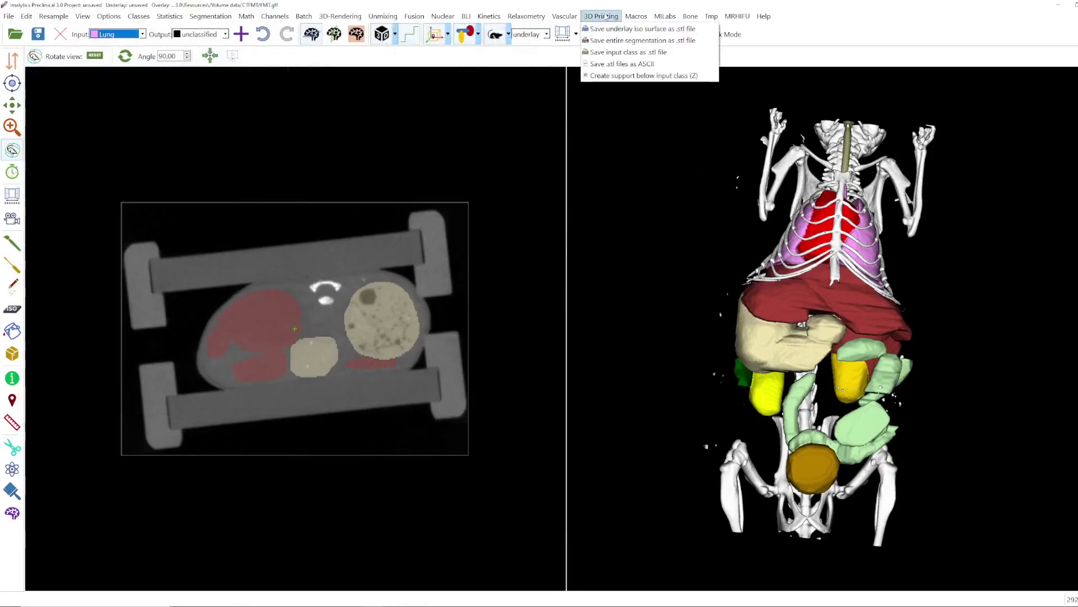
click(608, 65)
click(601, 16)
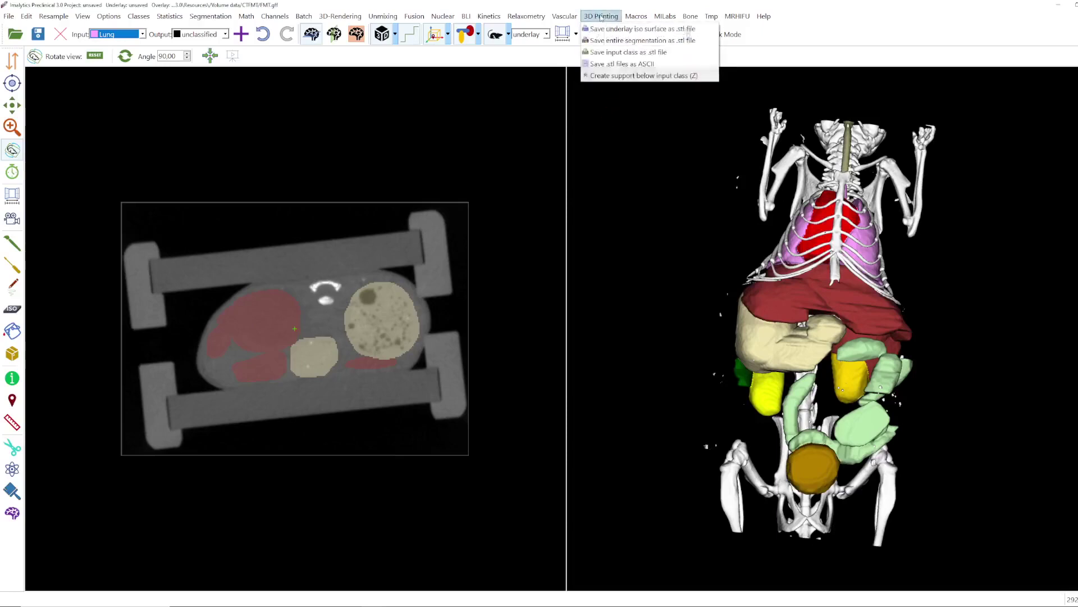
click(624, 52)
text(l)
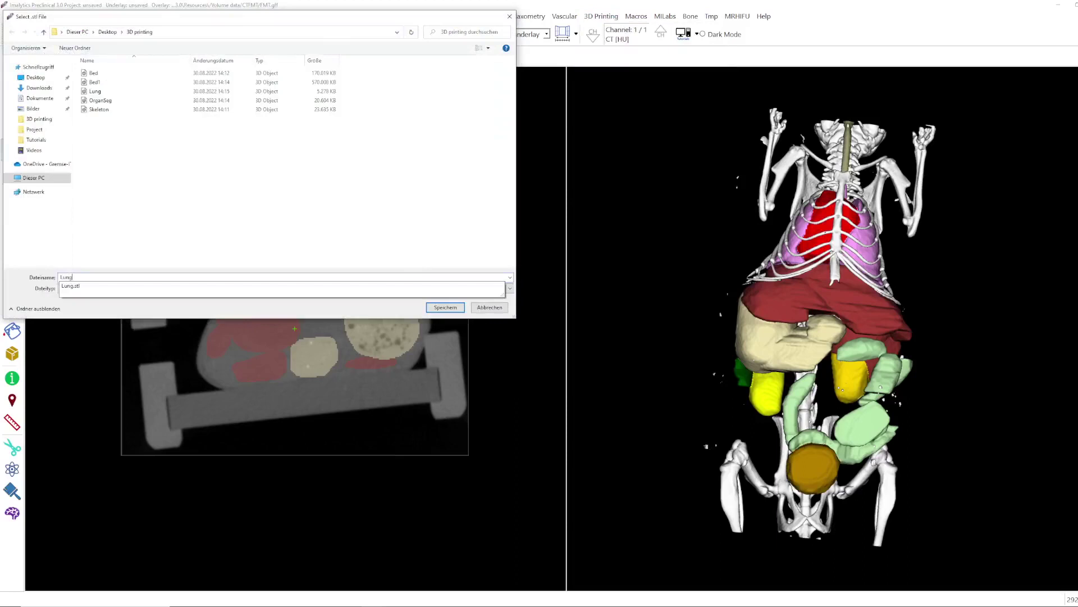
key(Return)
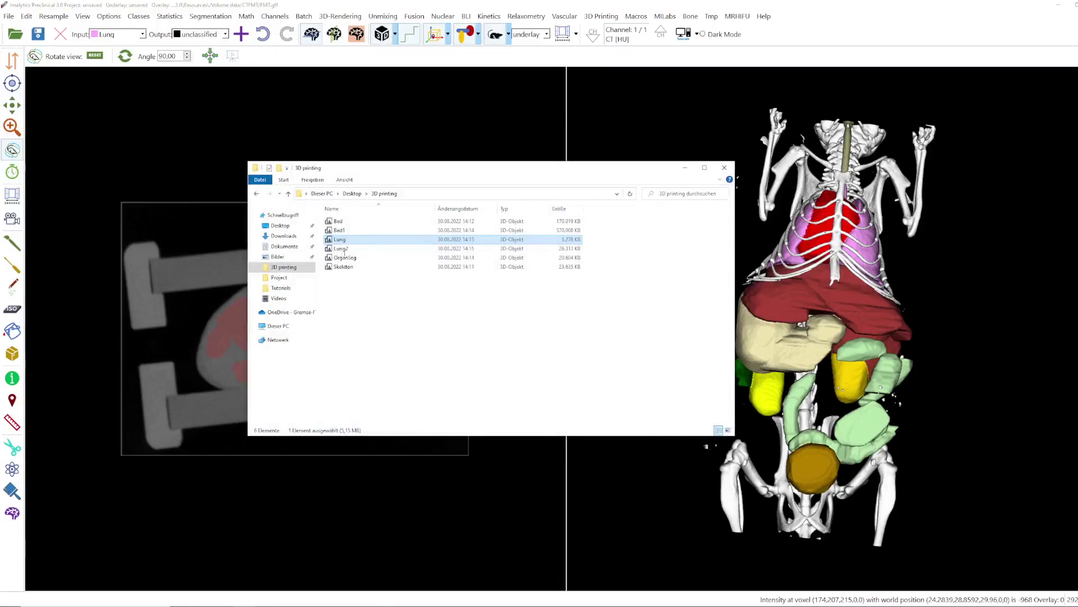
Step: Open the Lung2 file in the Editor text application, examine its ASCII facet and vertex content, and close it
click(570, 250)
right_click(570, 251)
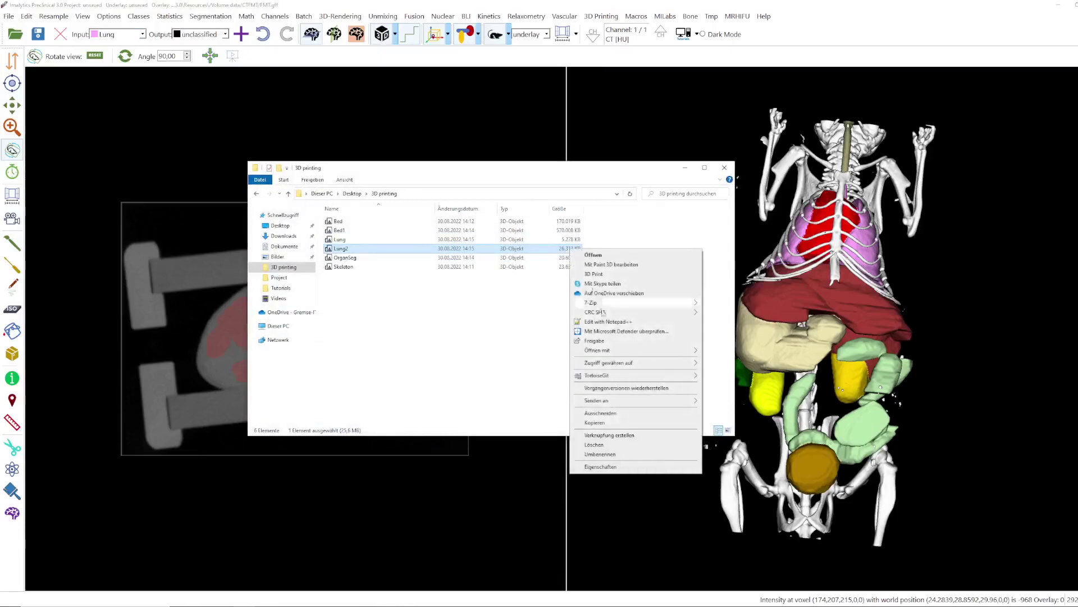
mouse_move(603, 357)
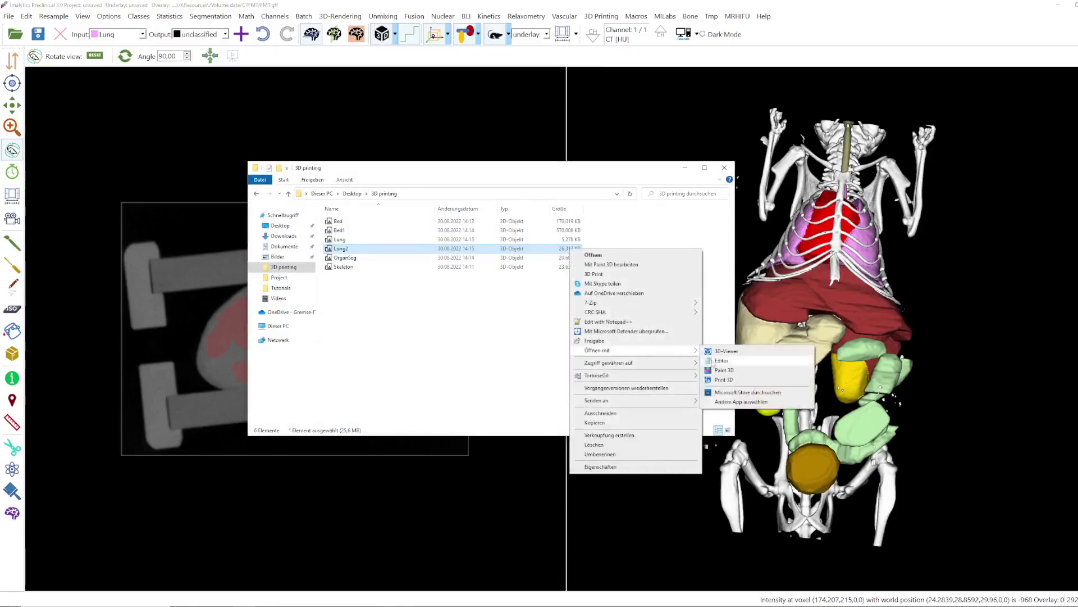
click(722, 360)
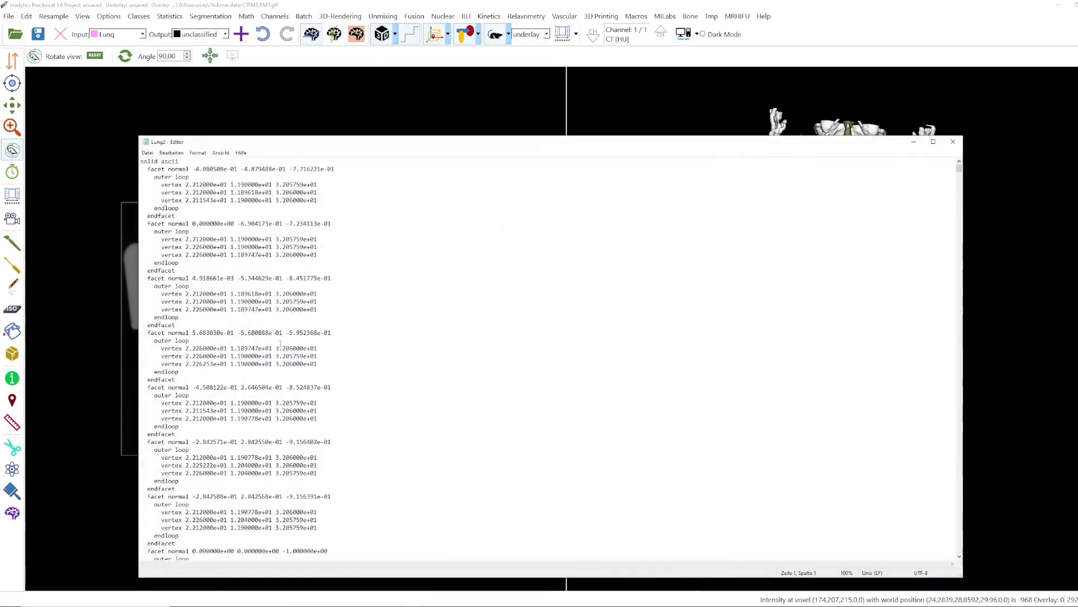
click(953, 141)
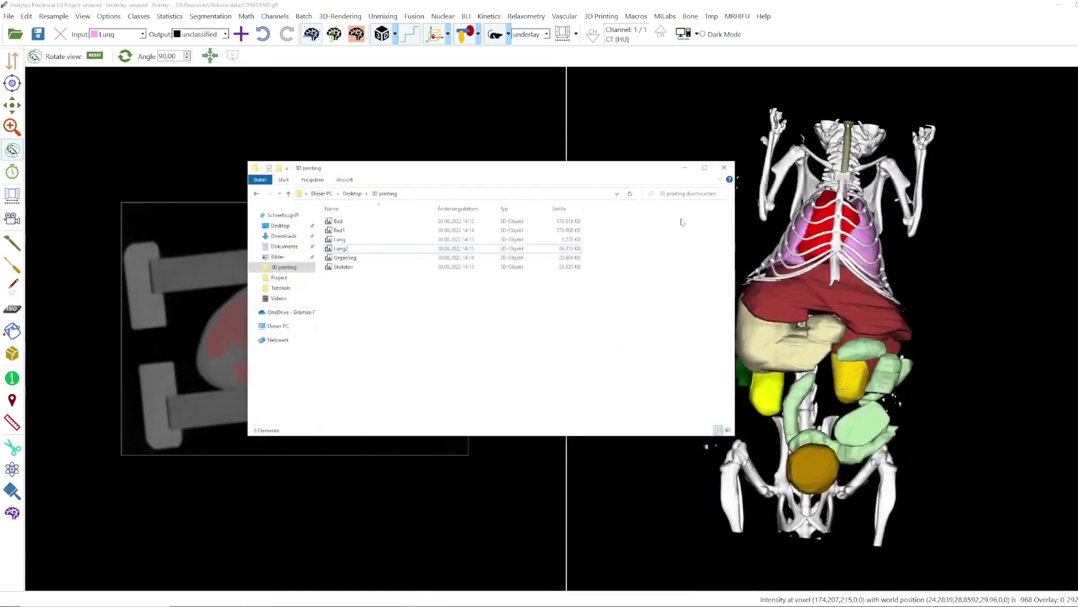
Step: Minimize the 3D printing folder window and disable saving STL files as ASCII
click(685, 167)
click(617, 17)
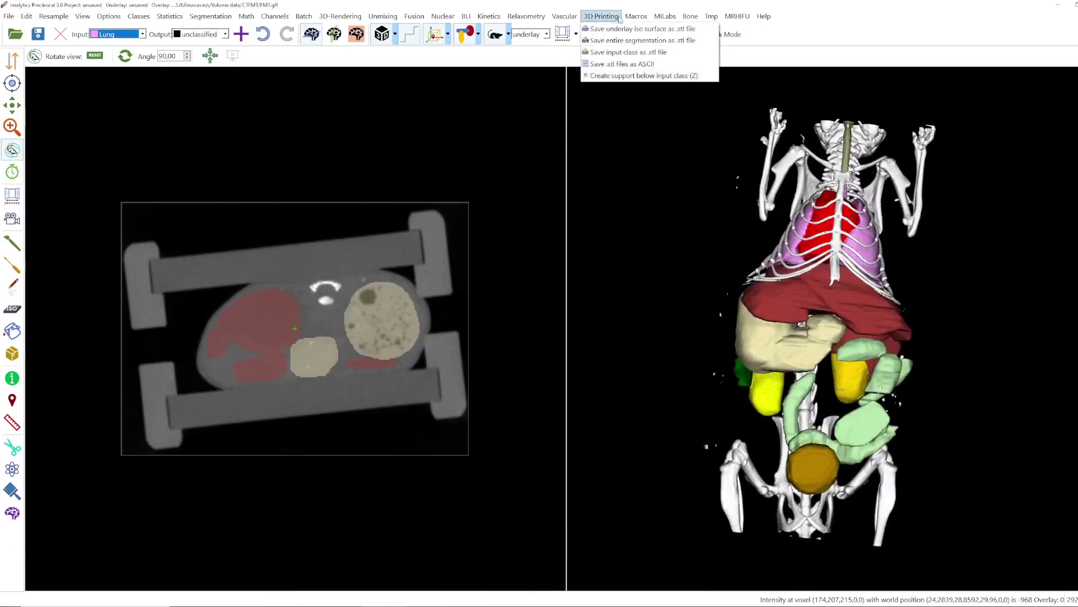
click(609, 66)
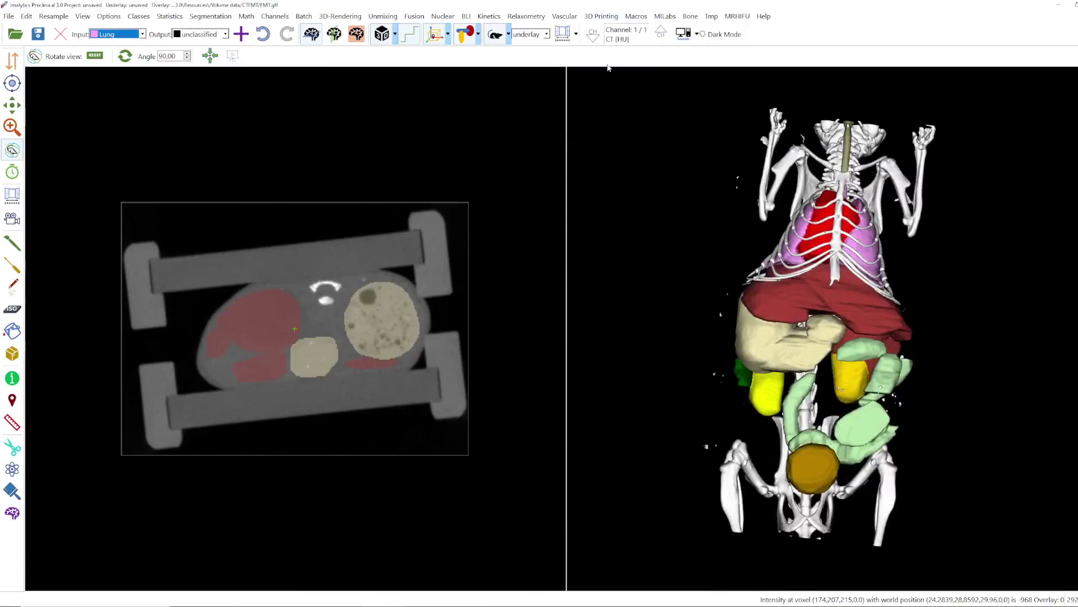
click(612, 19)
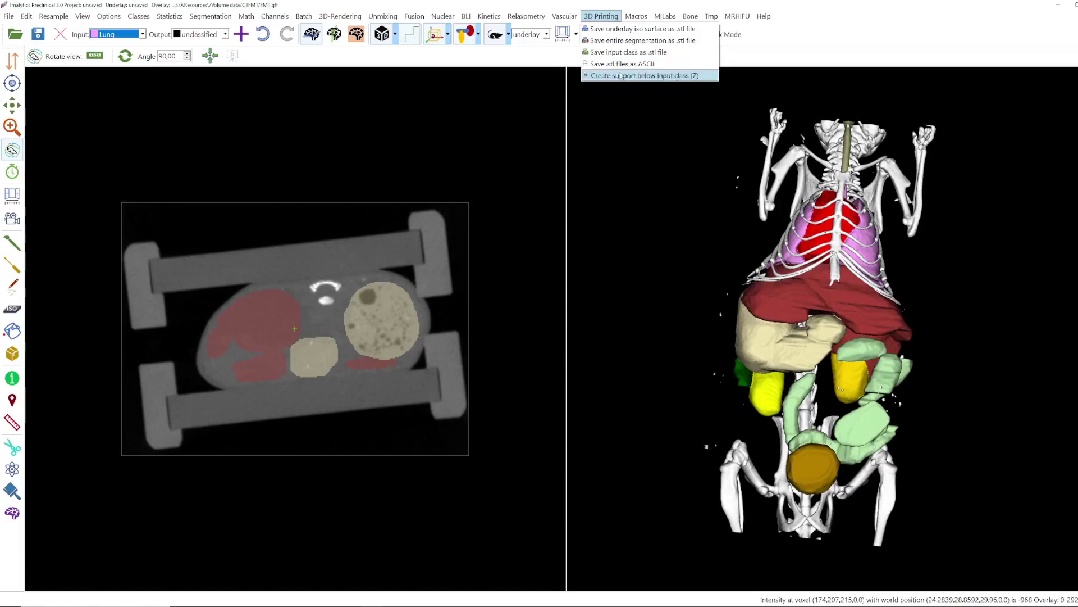
click(633, 129)
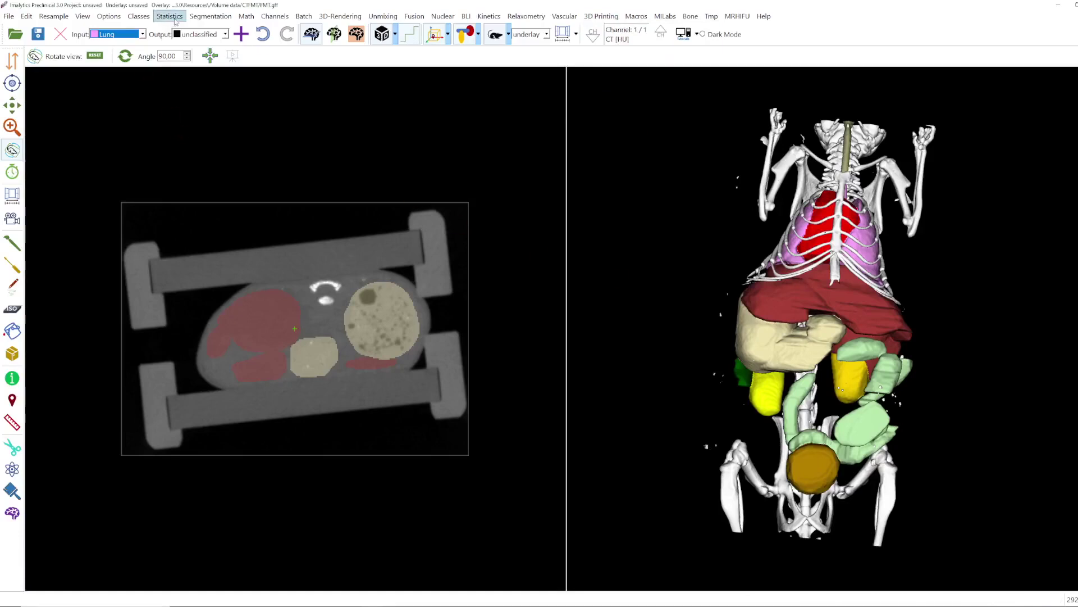
Step: Delete the Stomach class from the organ segmentation
click(145, 19)
click(147, 37)
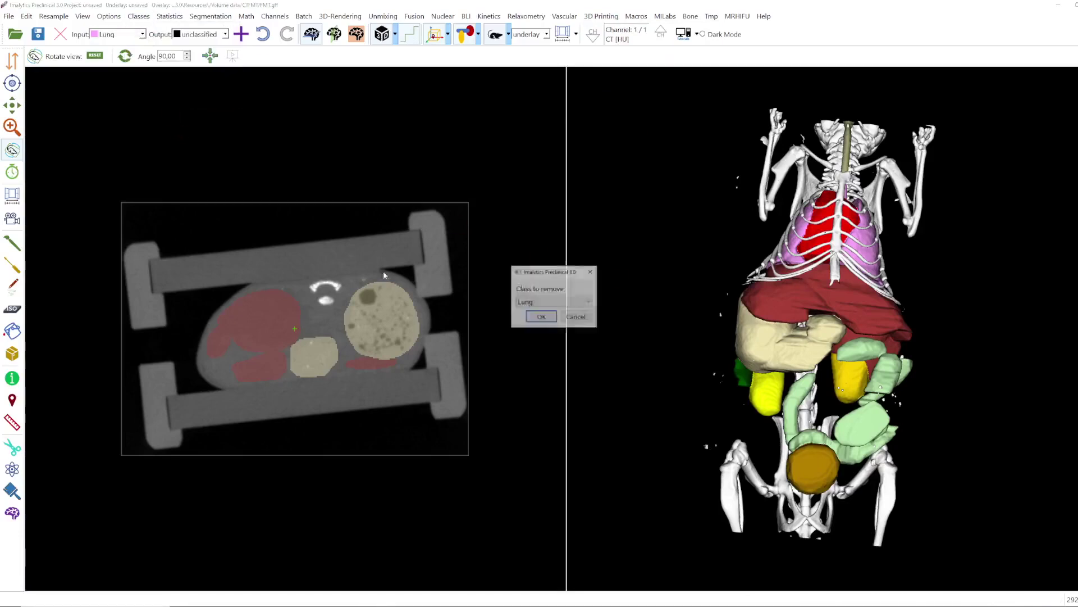
click(581, 302)
click(537, 320)
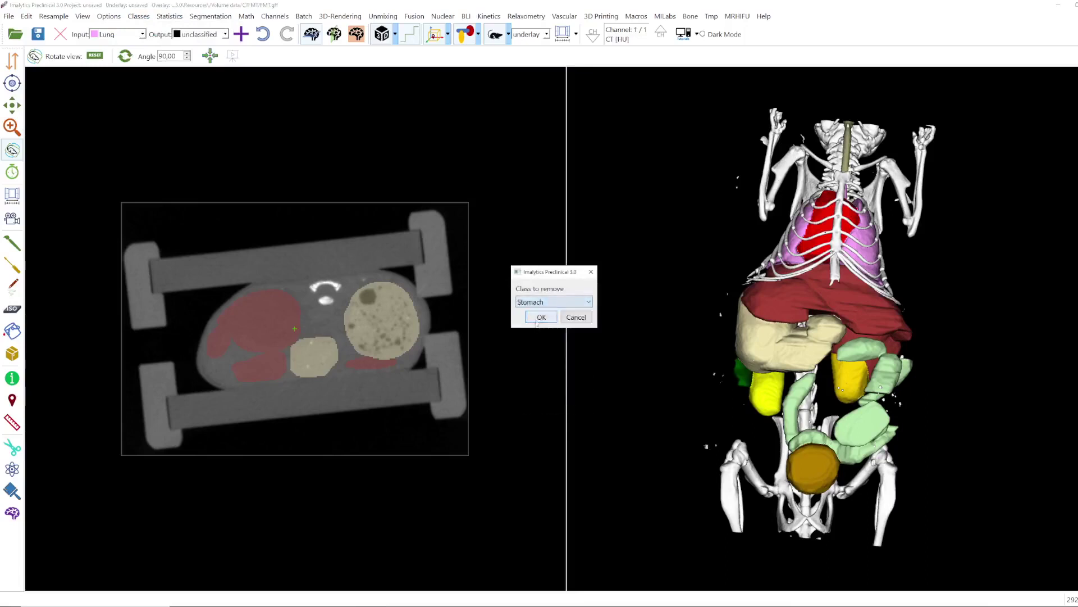
click(541, 317)
Step: Delete the light green intestine class from the organ segmentation
click(139, 17)
click(147, 38)
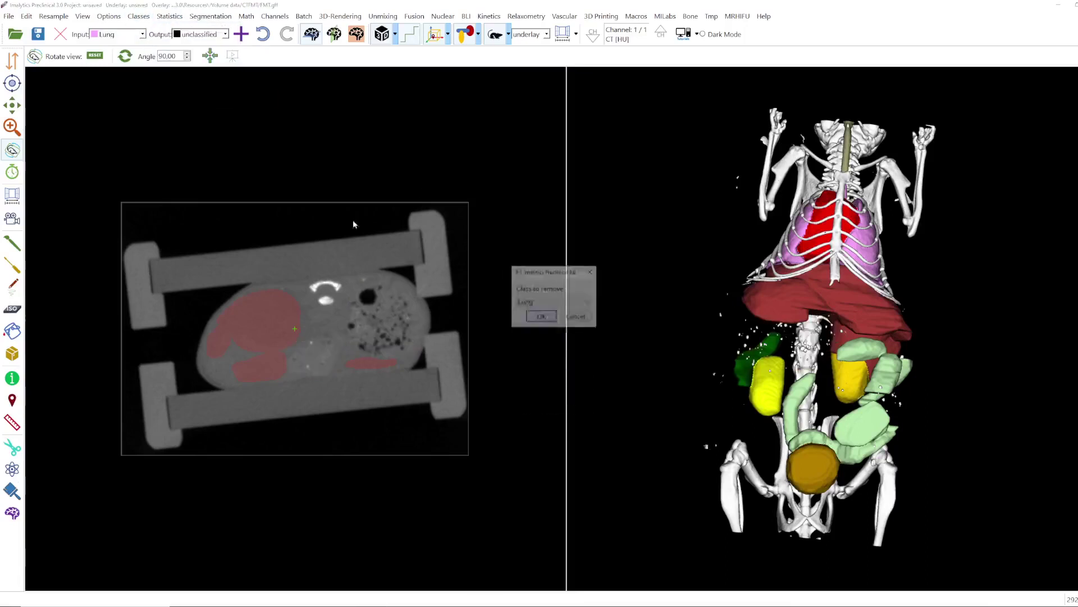
click(540, 303)
click(537, 335)
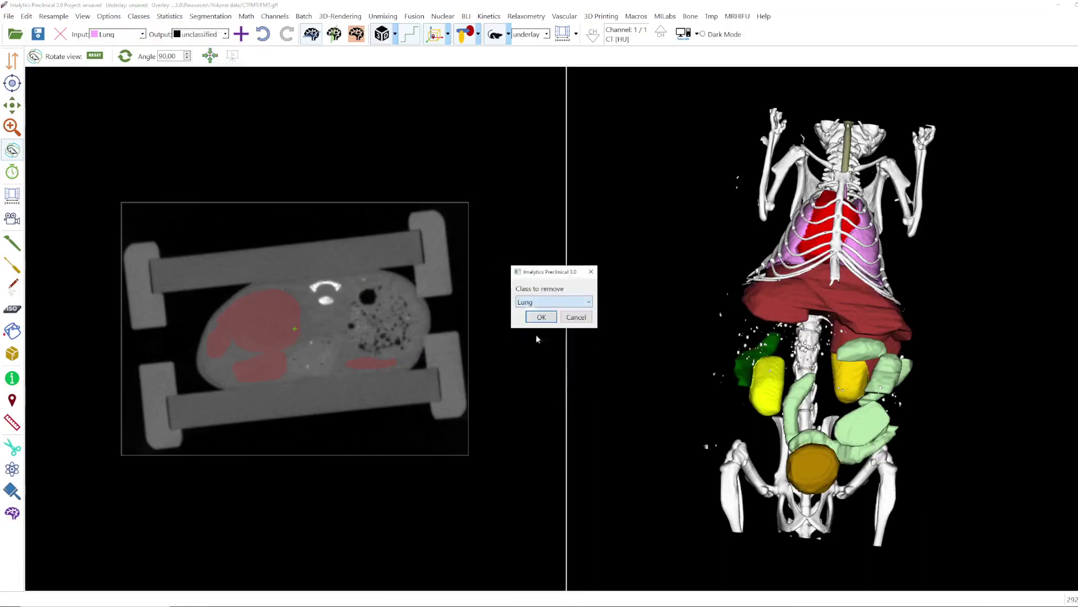
click(540, 316)
Step: Delete the Liver class from the organ segmentation
click(138, 16)
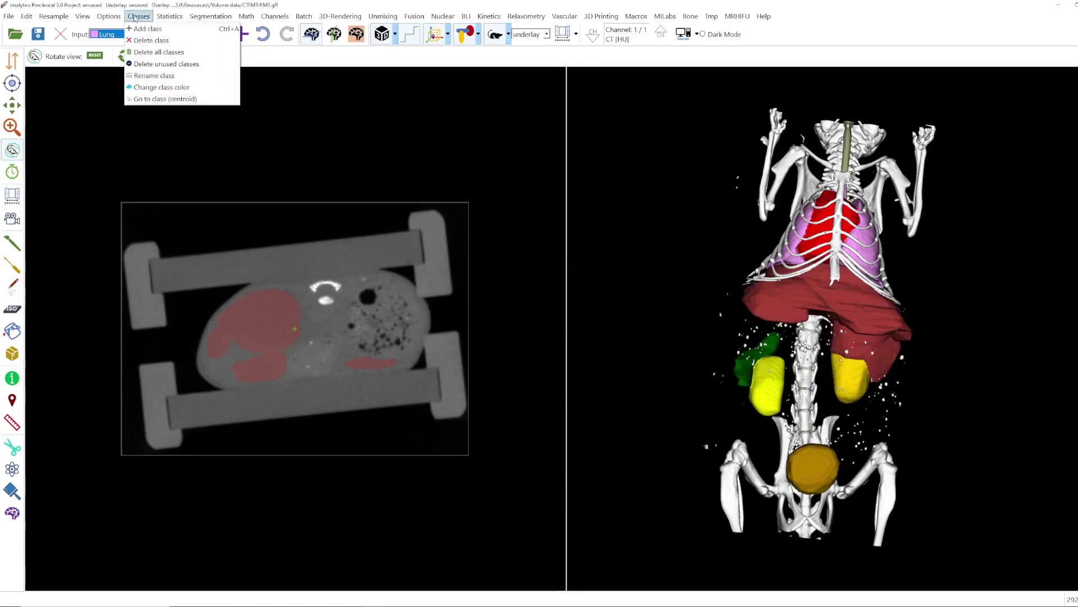
click(150, 41)
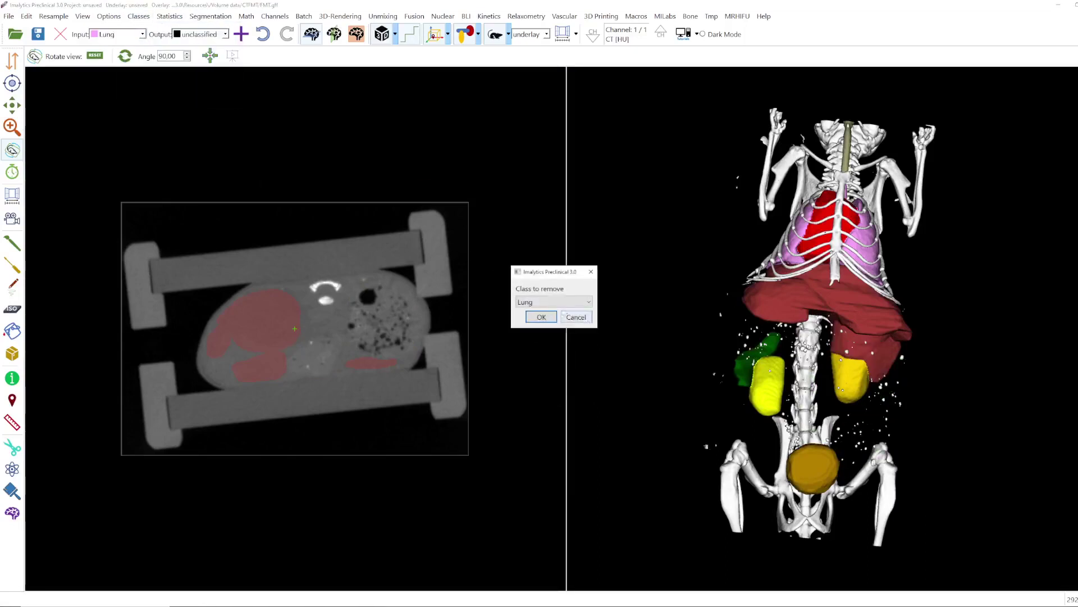
click(541, 303)
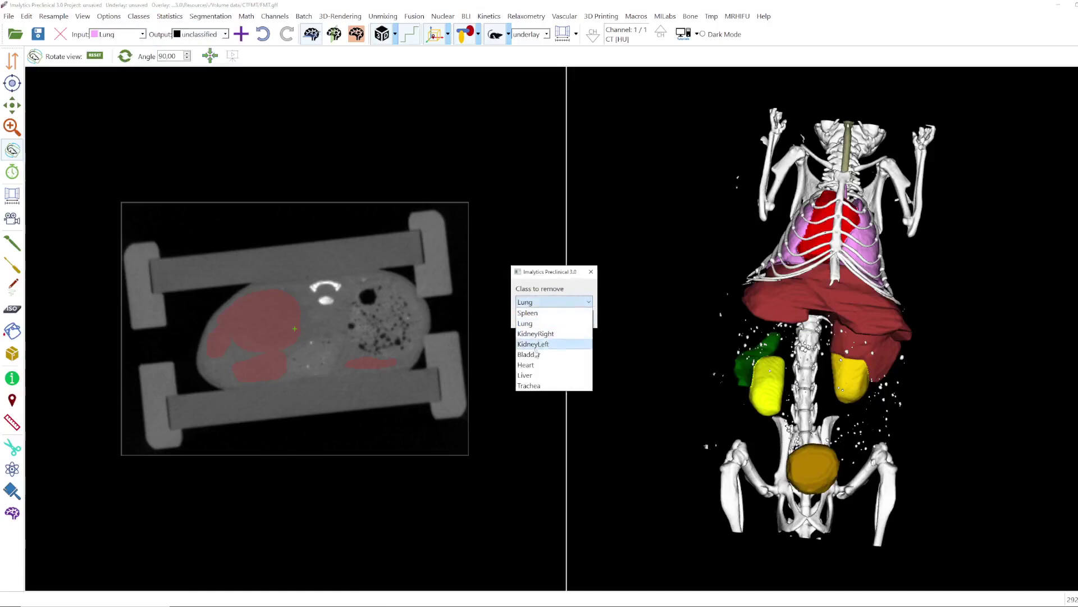
click(534, 375)
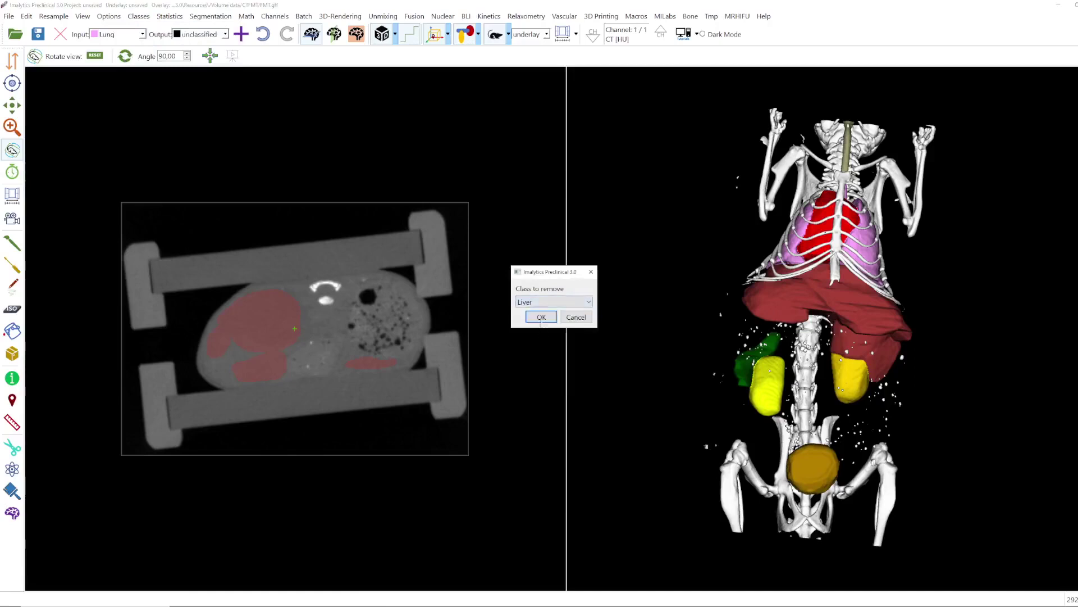
click(541, 317)
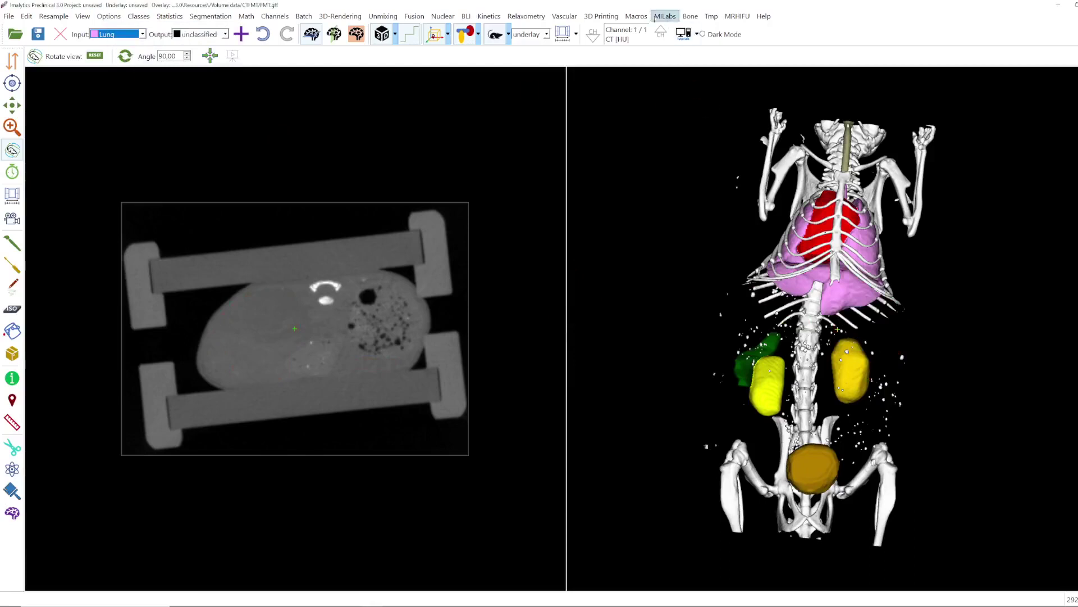
Step: Try creating a support in Z below the Lung input class and undo it
click(560, 16)
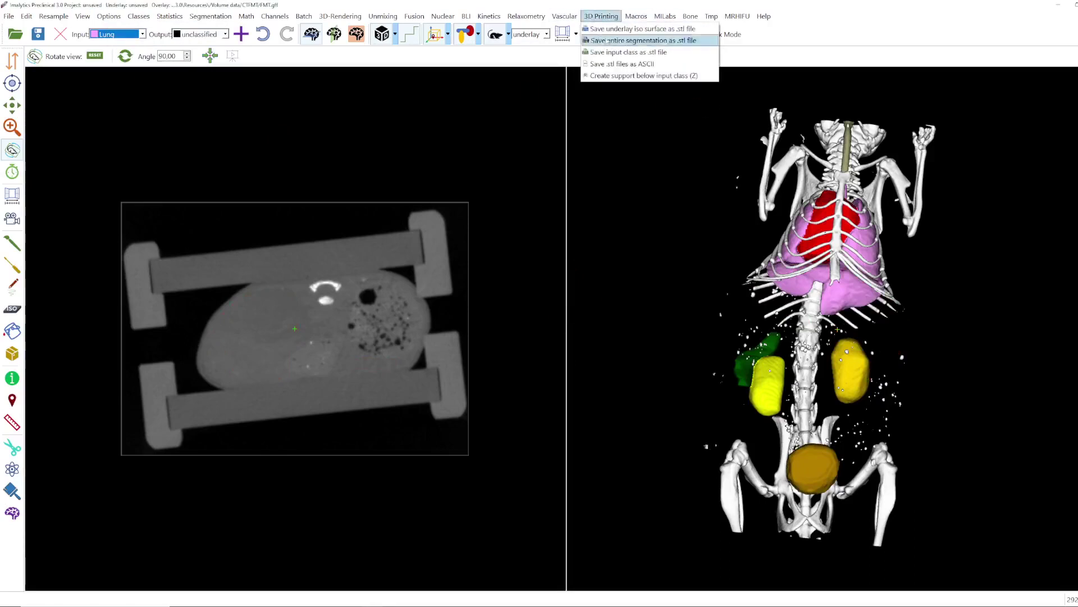
click(623, 75)
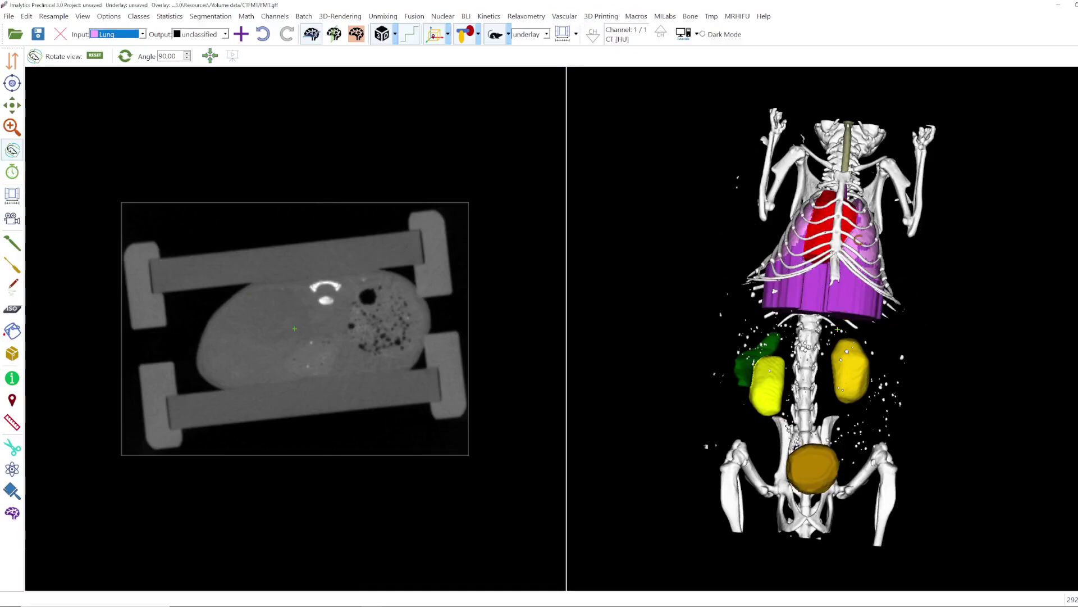
click(263, 34)
Step: Choose Bladder as the input class and create a support in Z below it
click(115, 35)
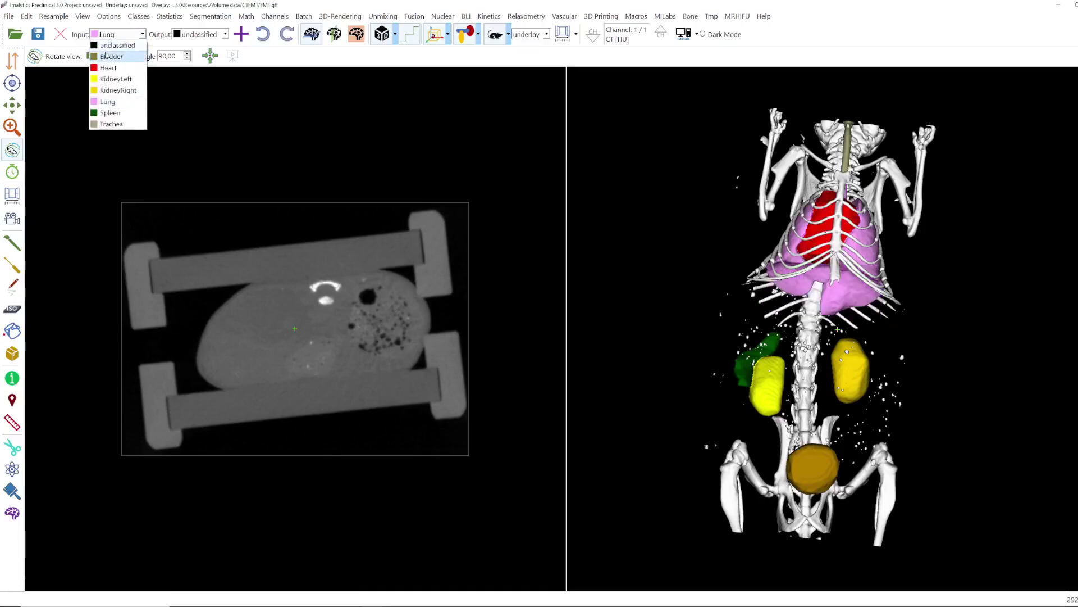
click(112, 52)
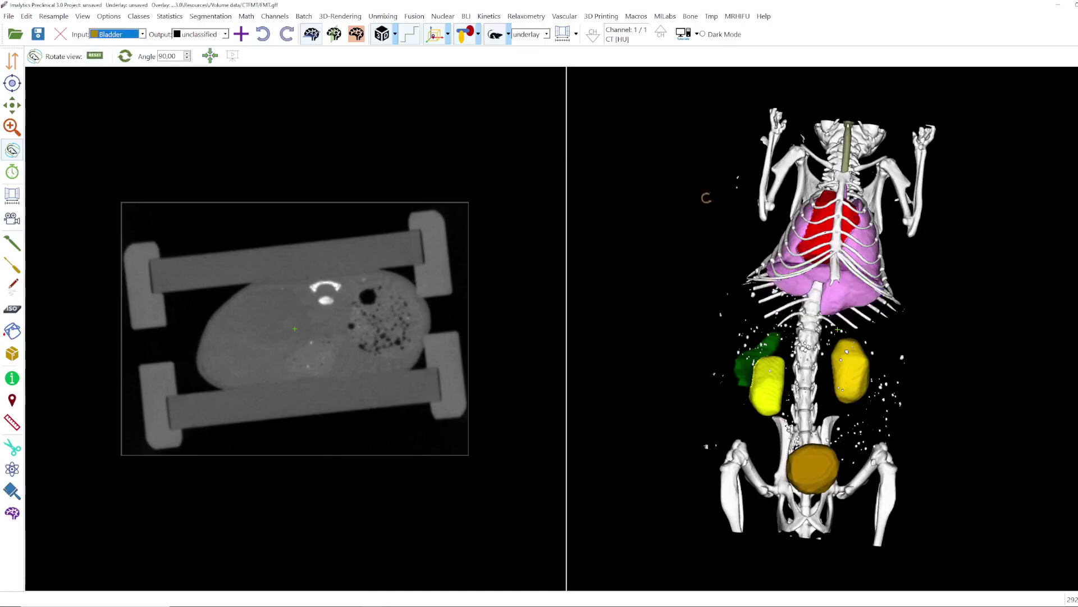
click(600, 17)
click(621, 76)
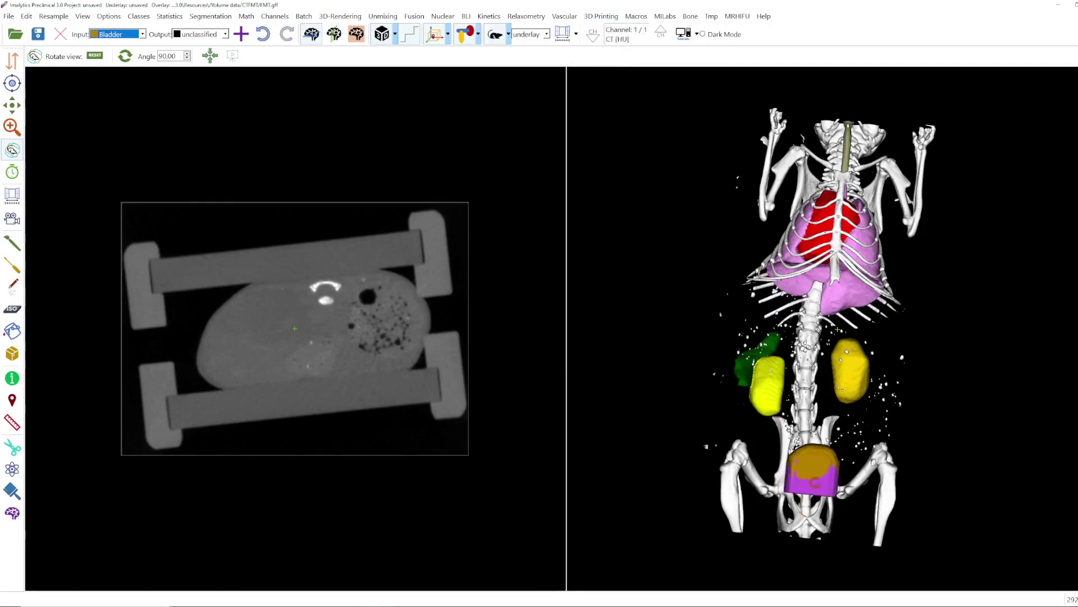
Step: Jump to the bladder's position in the CT slice view and reposition the slice to examine the bladder region
double_click(815, 483)
drag(353, 287, 312, 232)
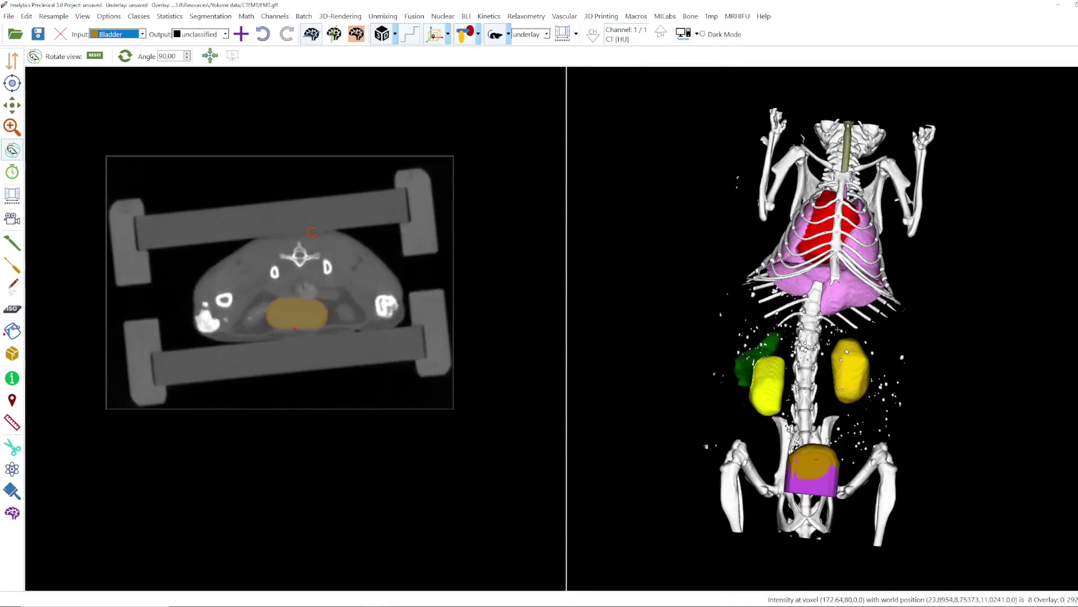